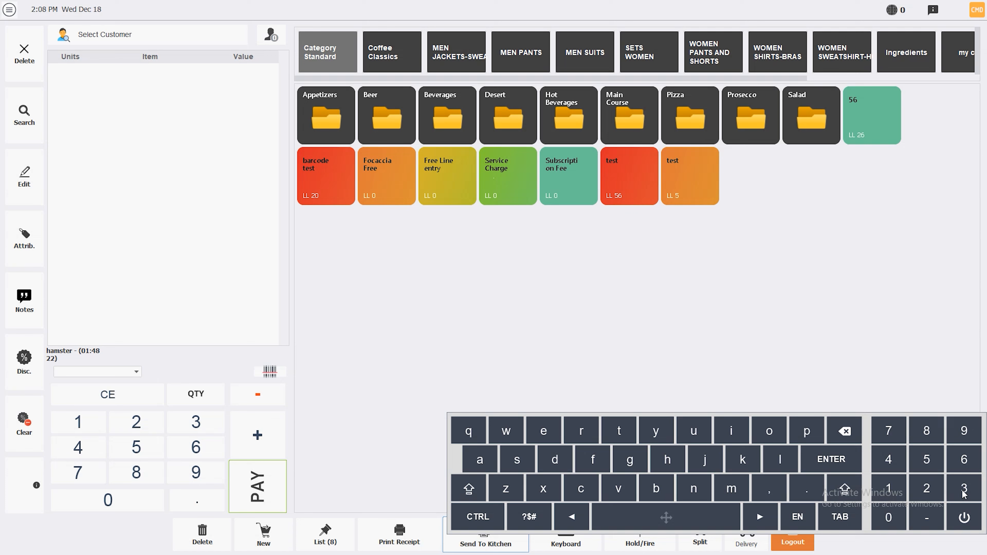
Step: From Appetizers, add Brie truffle, Bruschetta Pomodoro, Bruschette Mushroom and Dynamite Shrimp to the ticket
click(565, 536)
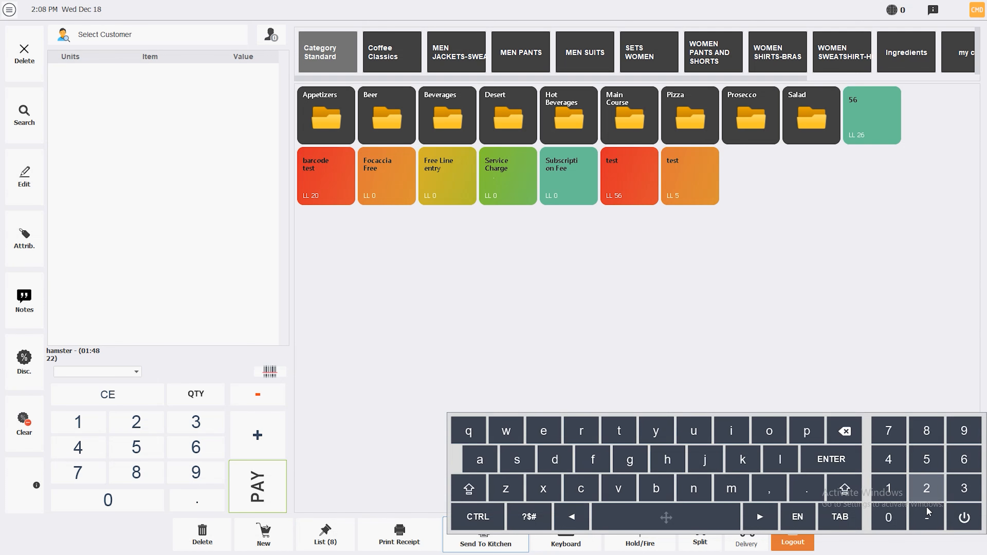
click(962, 517)
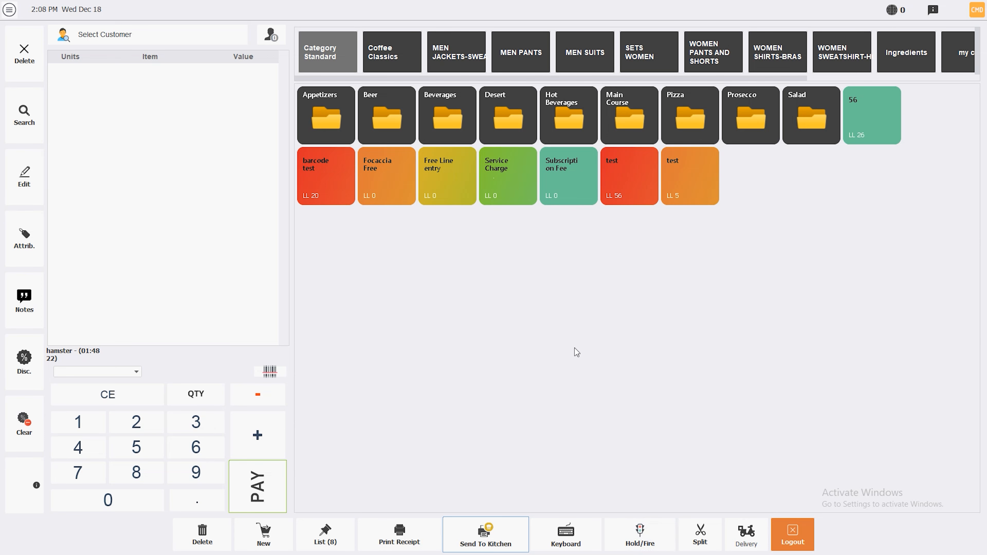
click(314, 114)
click(438, 114)
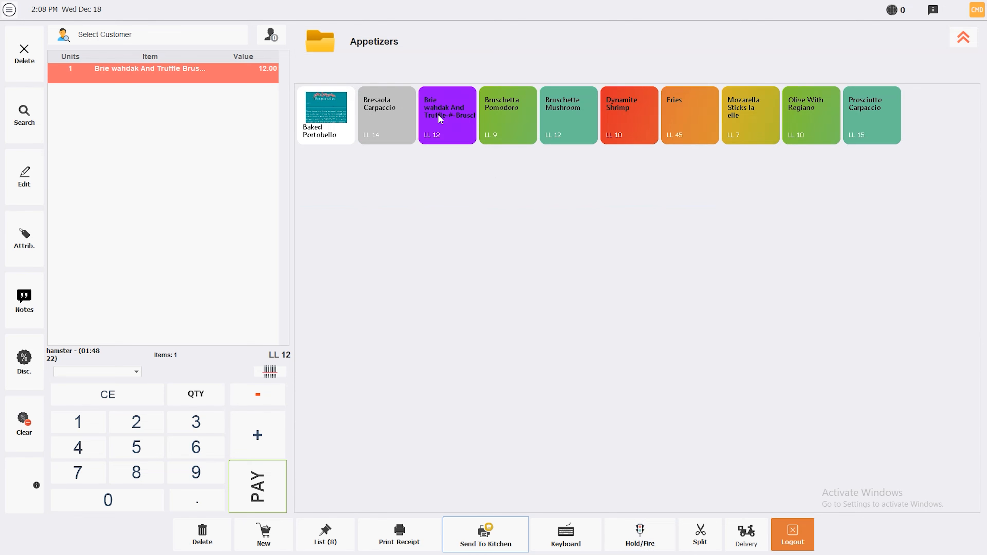
click(501, 111)
click(572, 112)
click(626, 115)
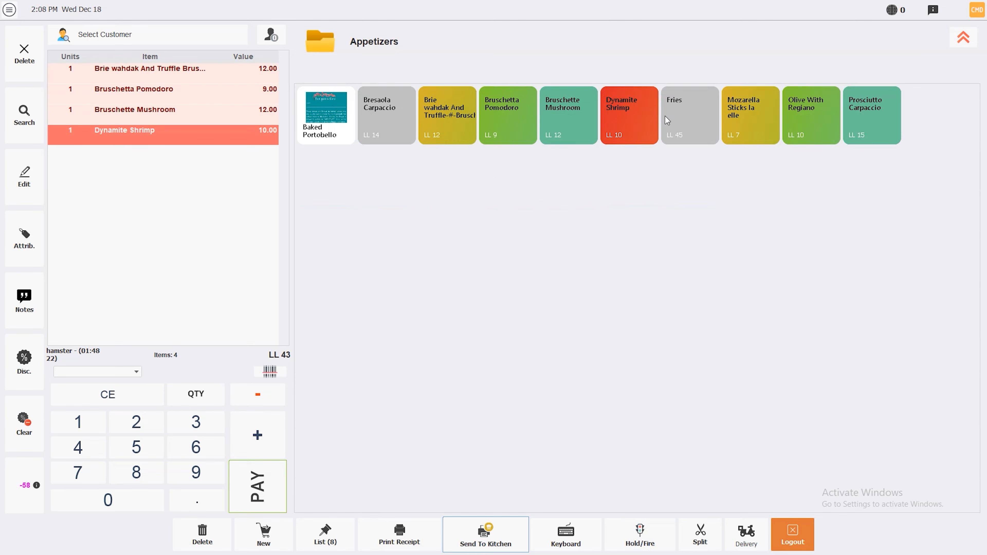
click(611, 304)
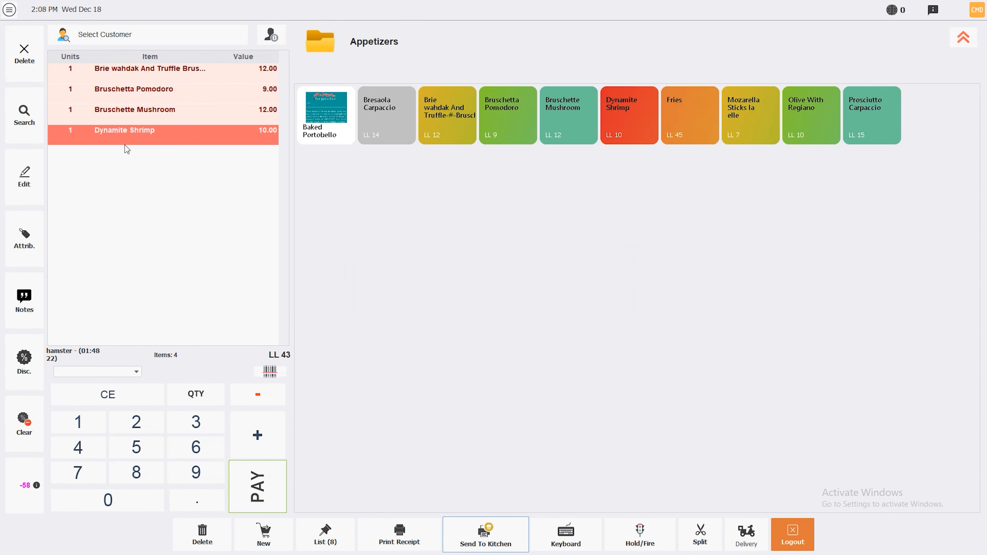
click(964, 39)
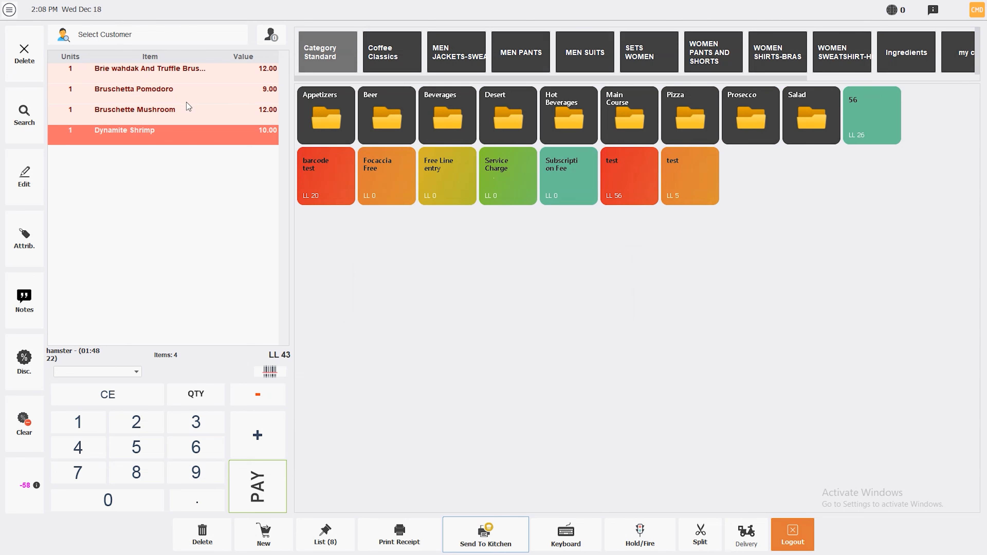
Step: Fire the Brie starter and Bruschetta Pomodoro to the kitchen
click(637, 532)
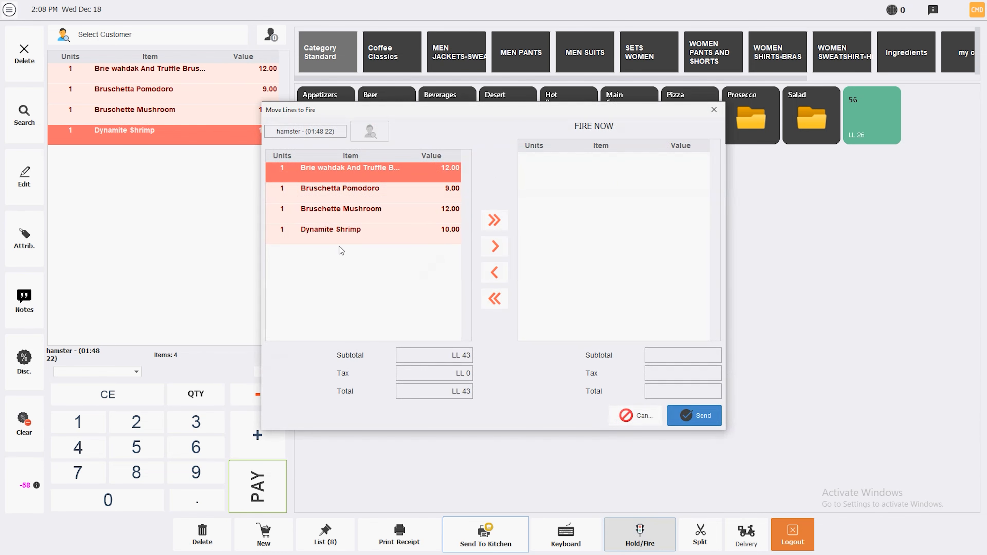
click(493, 246)
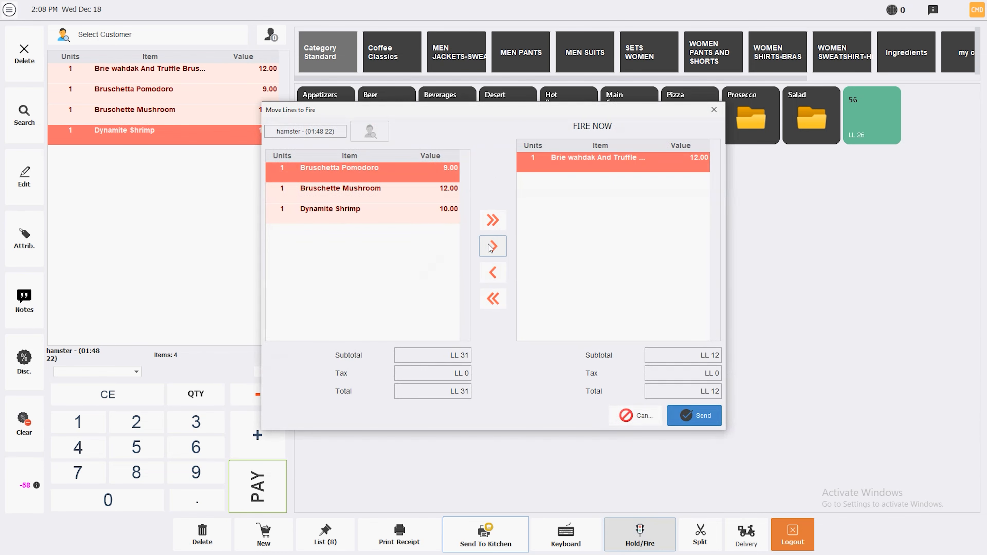
click(492, 247)
click(675, 418)
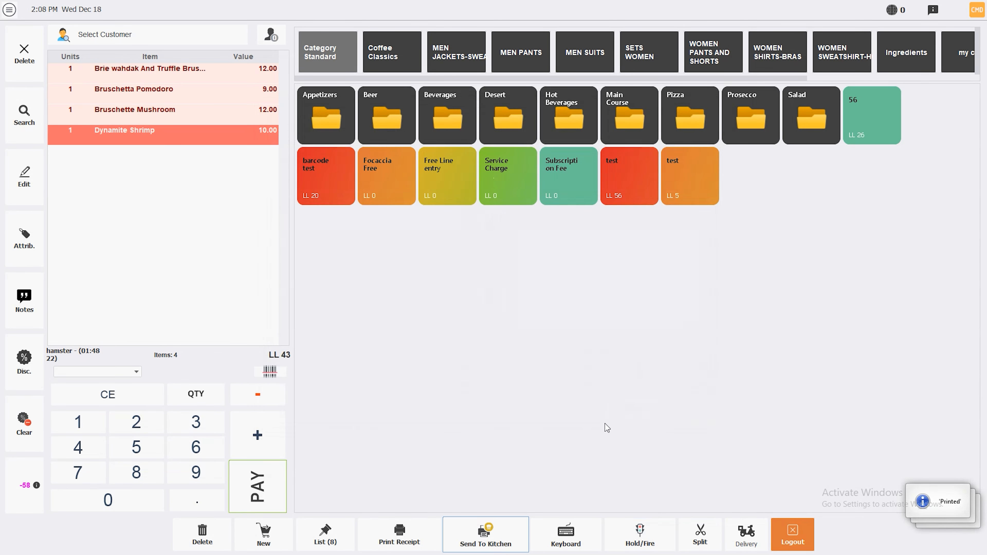
Step: Reopen the LL 43 ticket and fire Bruschette Mushroom and Dynamite Shrimp to the kitchen
click(326, 540)
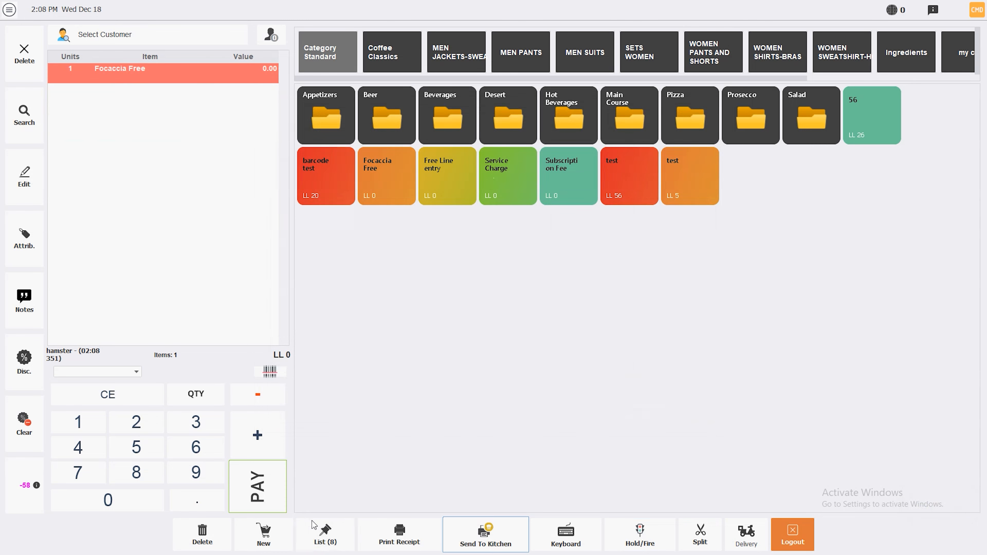
click(555, 170)
click(326, 536)
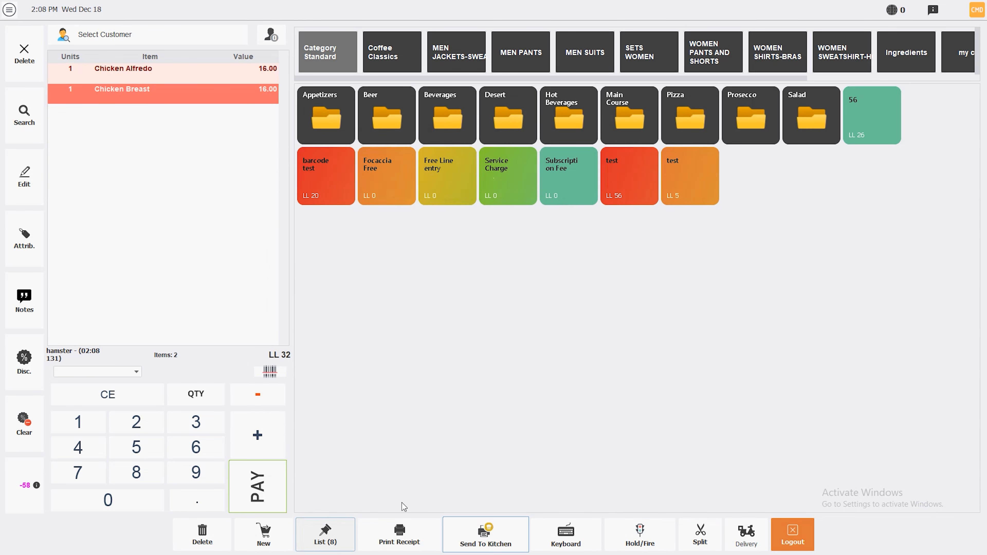
click(531, 330)
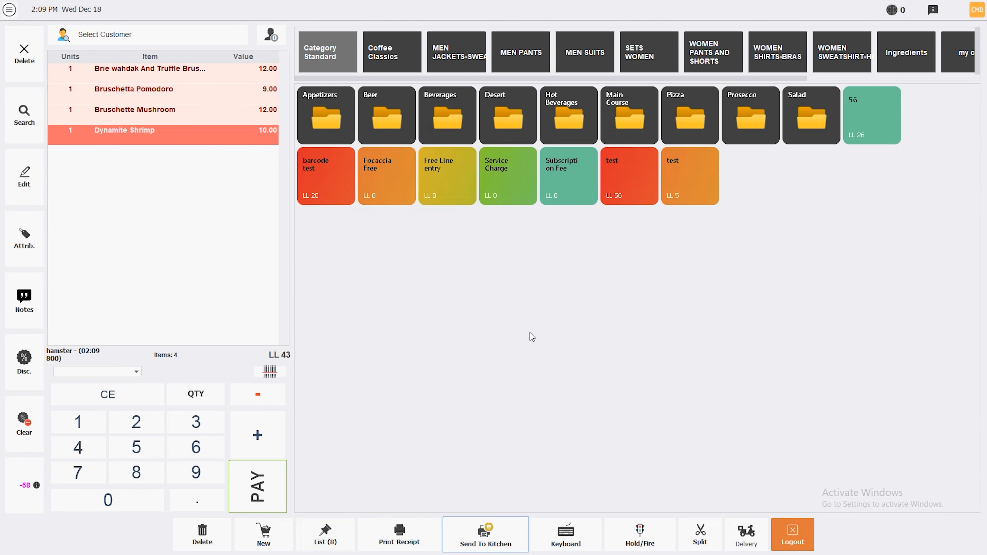
click(646, 539)
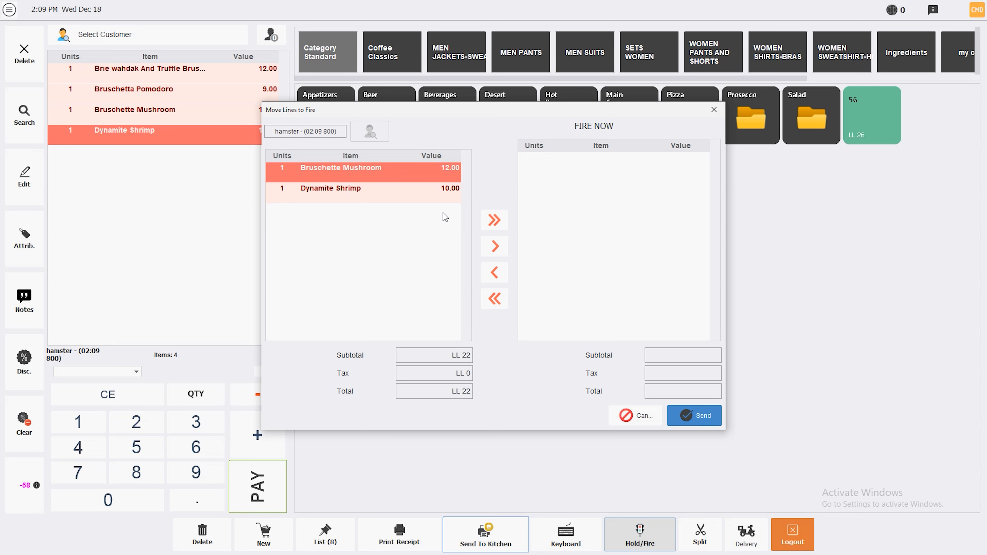
click(483, 221)
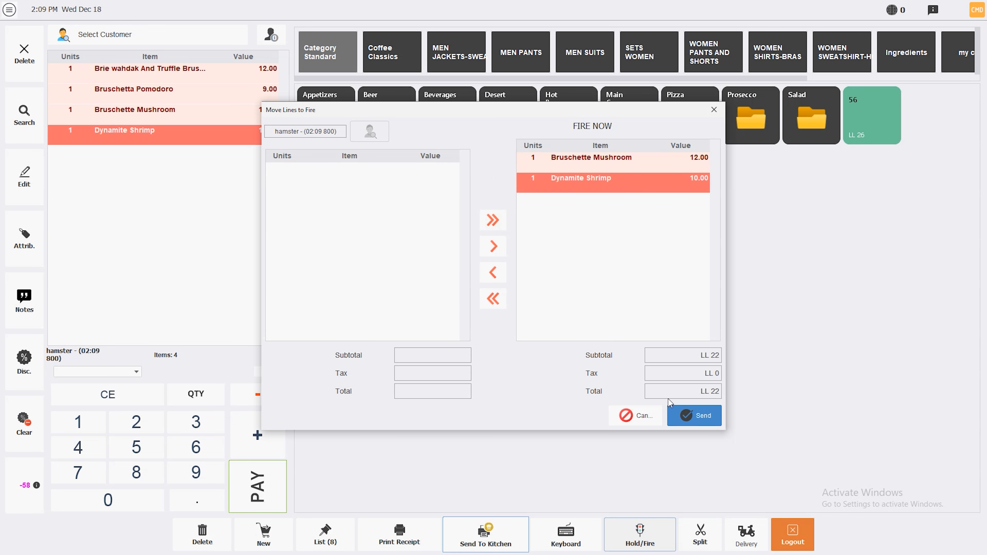
click(688, 417)
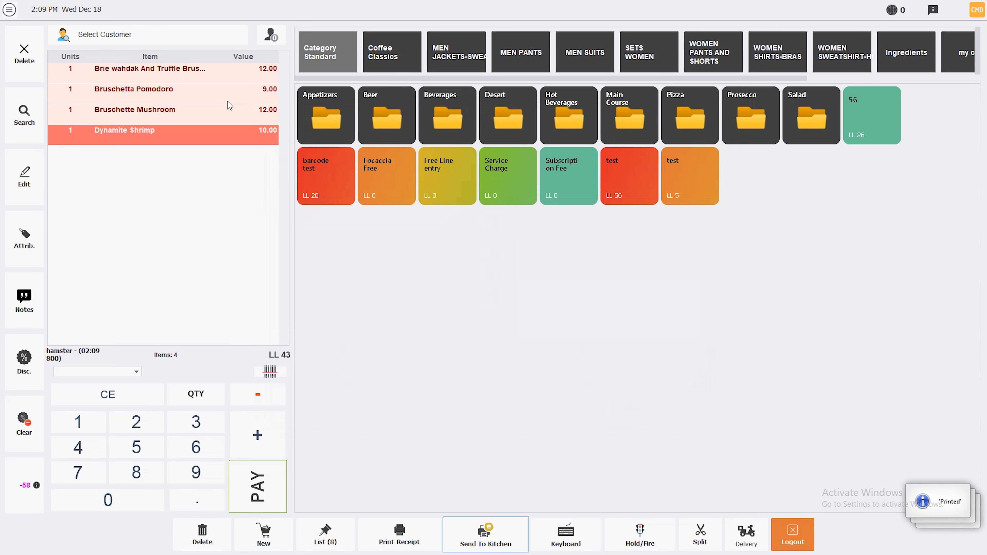
Step: Split Bruschette Mushroom onto a separate receipt
click(701, 536)
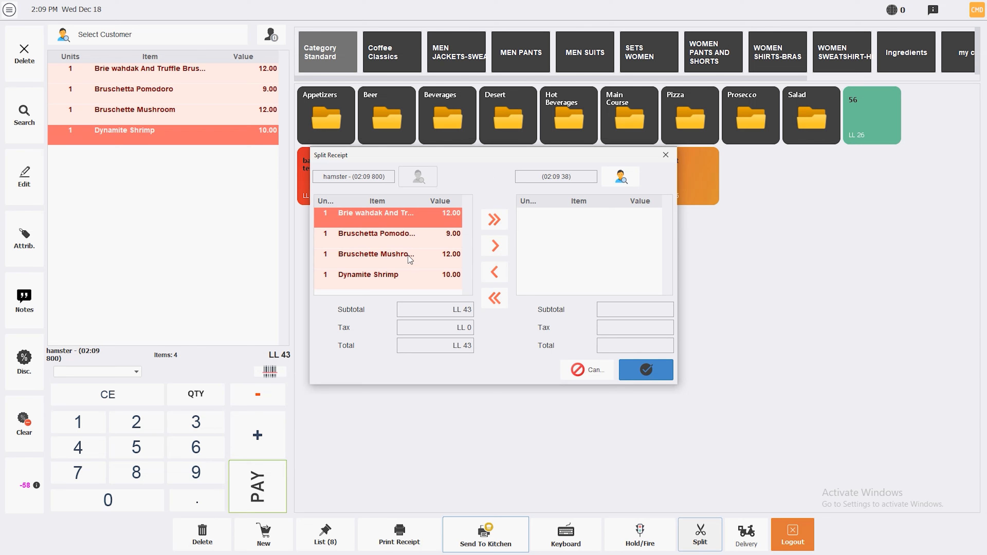
click(363, 255)
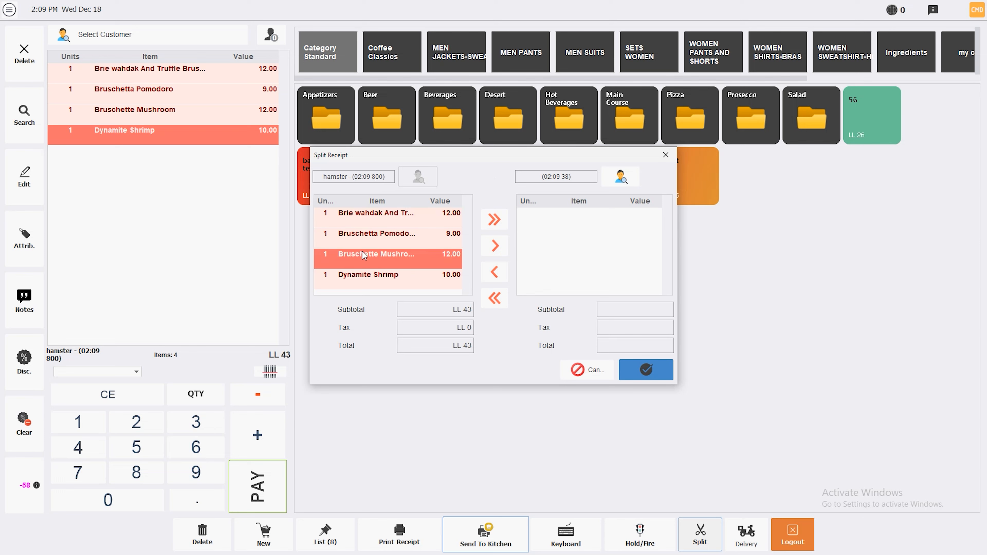
click(495, 252)
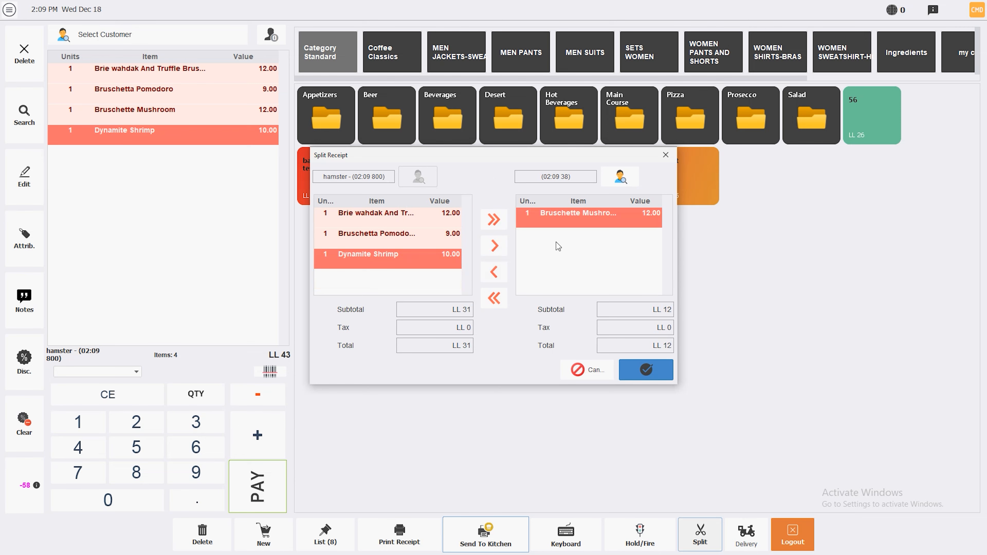
click(643, 370)
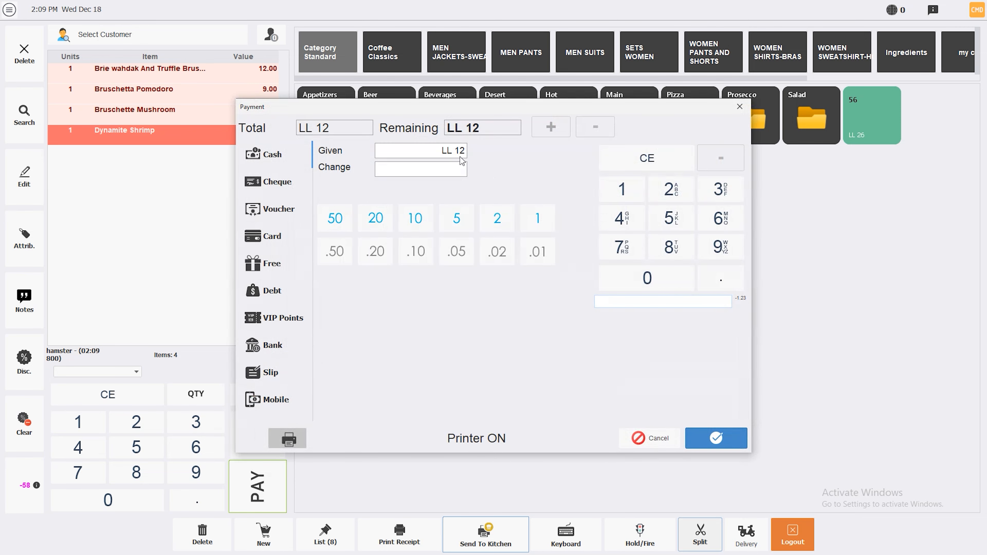
Step: Pay its LL 12 with 20 in cash, receiving LL 8 change
text(20)
click(716, 438)
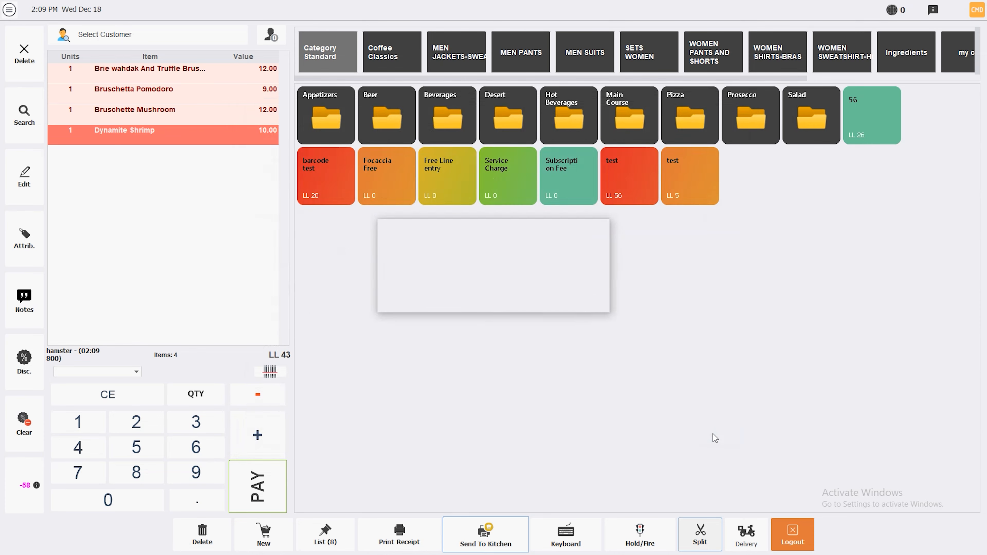
click(607, 373)
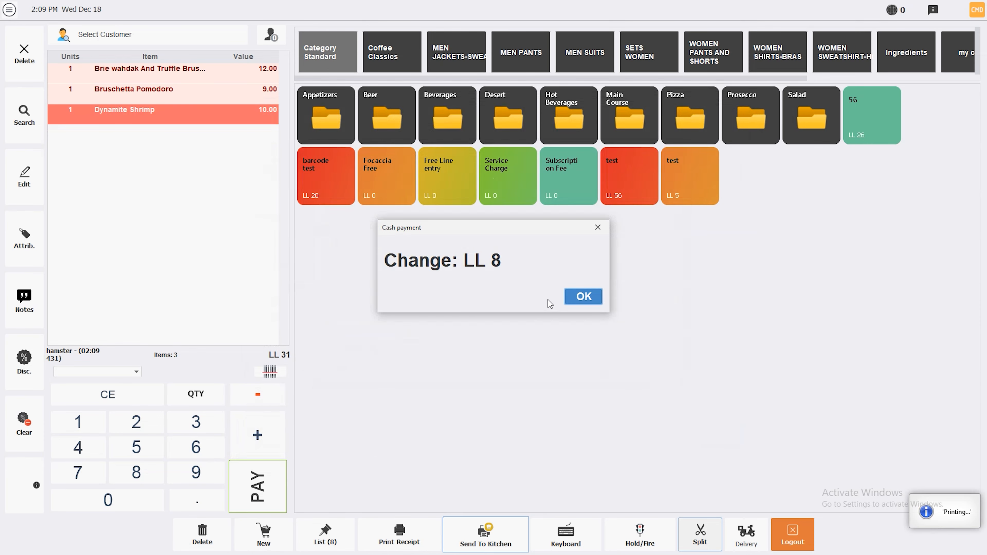
click(579, 299)
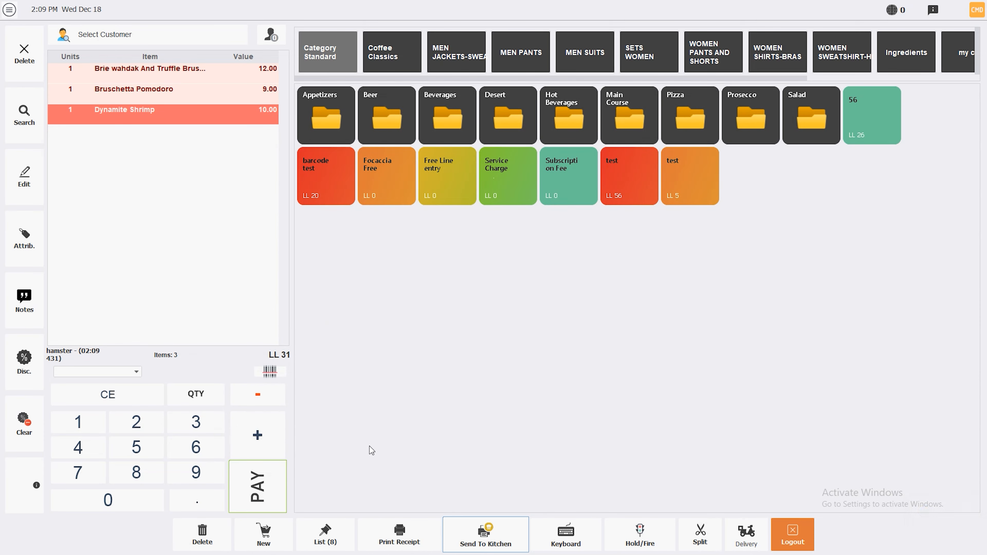
click(268, 478)
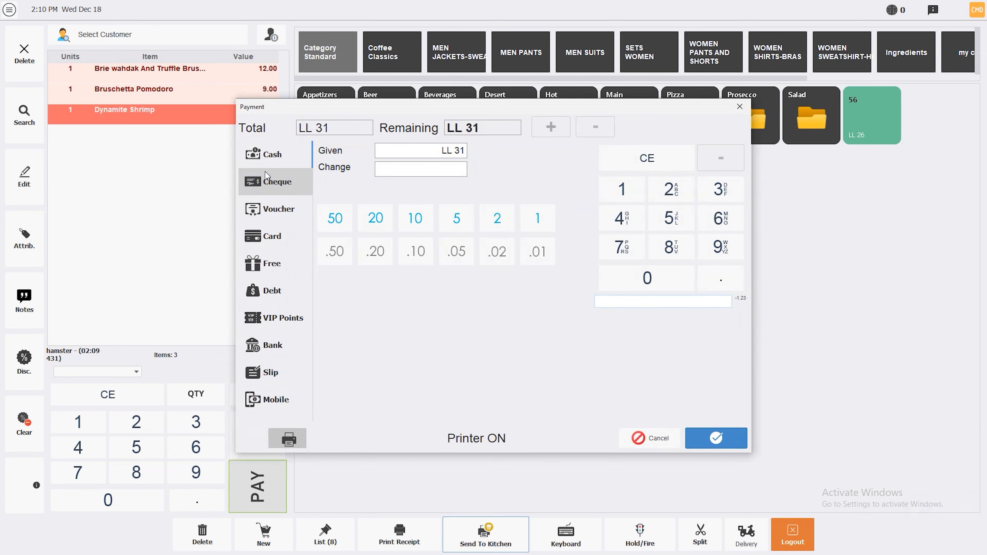
Step: Cycle the payment method through cheque, voucher, card and free, ending on debt
click(273, 184)
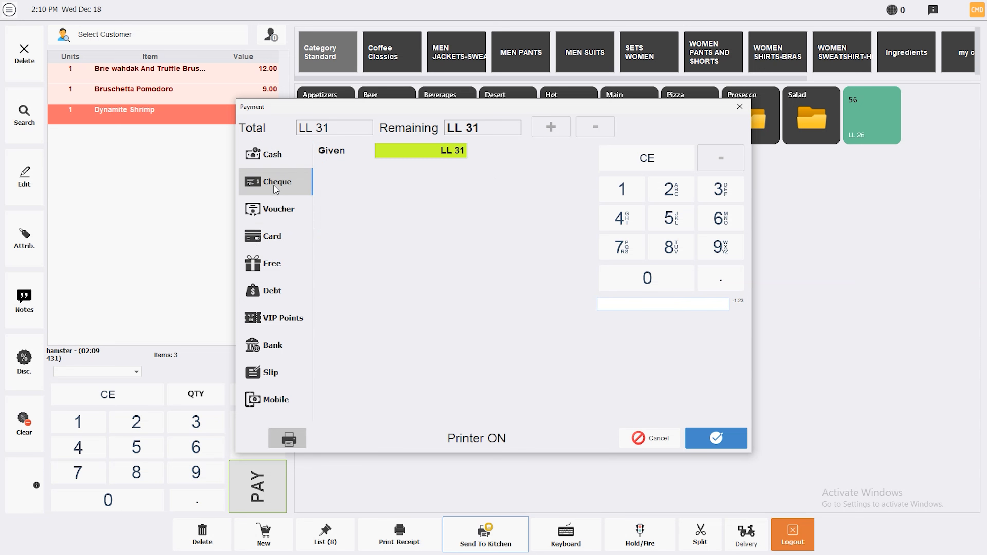
click(270, 215)
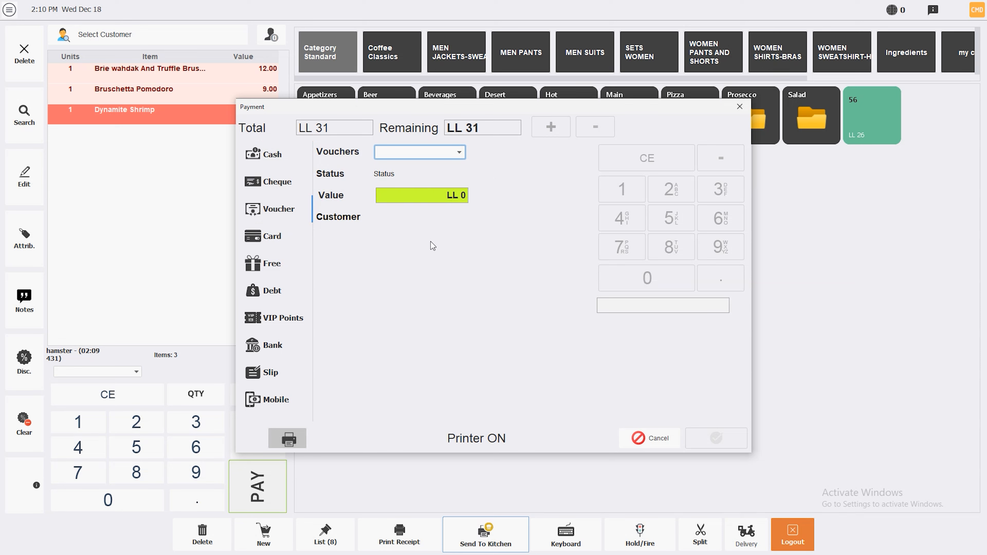
click(269, 238)
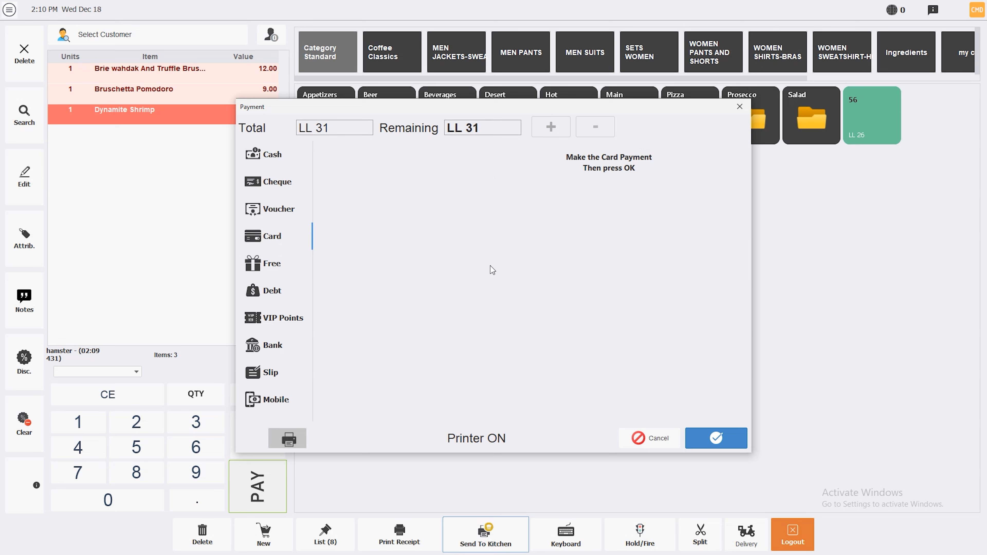
click(291, 268)
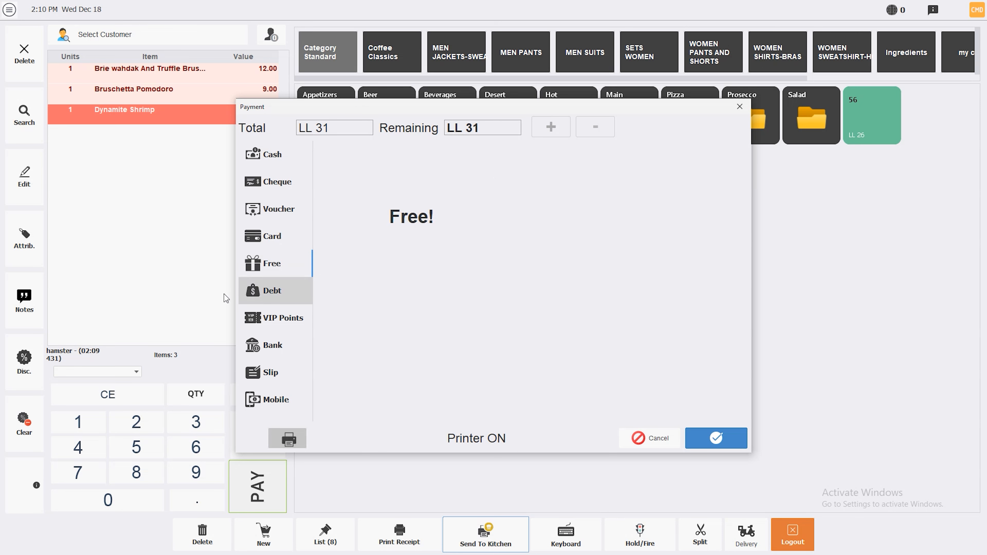
click(282, 295)
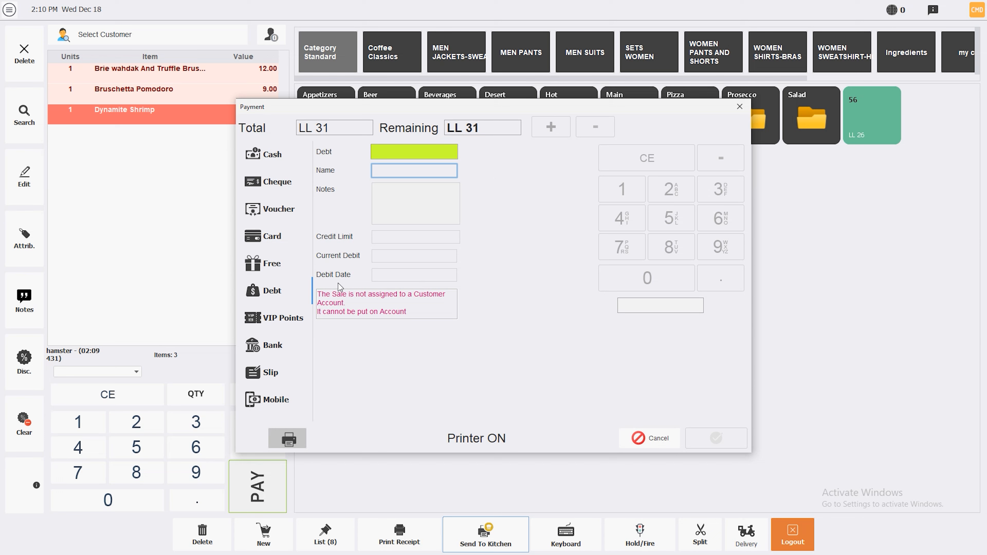
Step: Try the VIP points, bank, slip and mobile payment methods
click(280, 323)
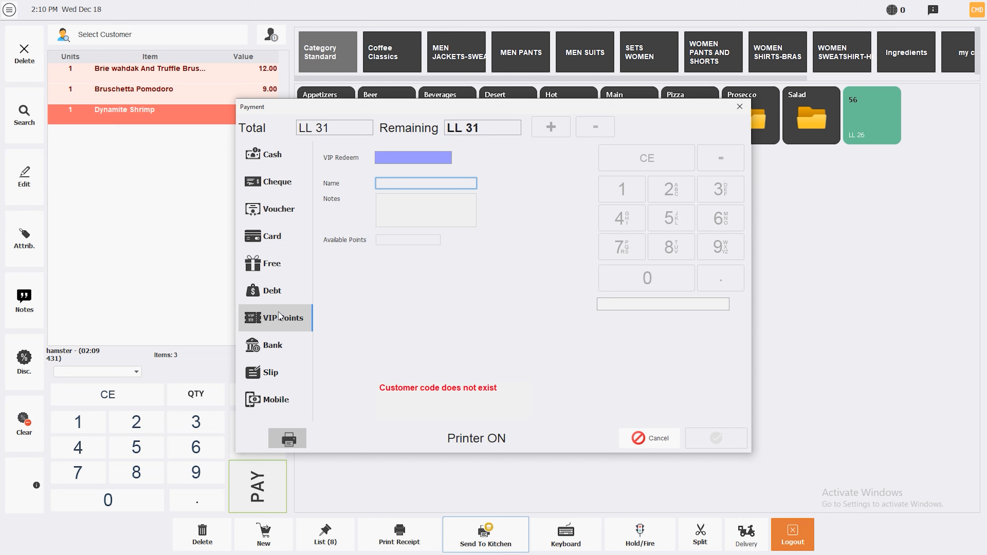
click(272, 345)
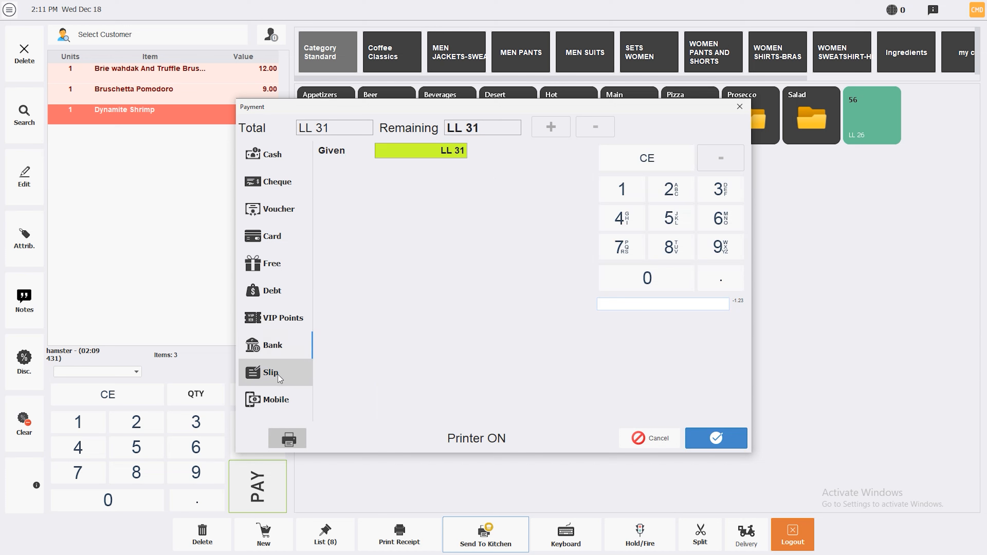
click(271, 371)
click(263, 396)
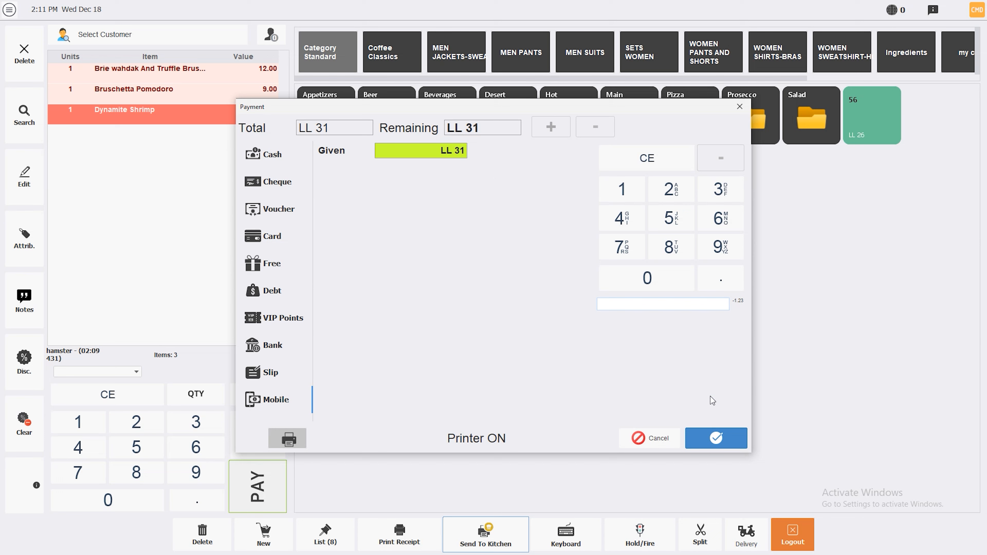
Step: Cancel the payment and go to the Configuration settings
click(652, 438)
click(9, 9)
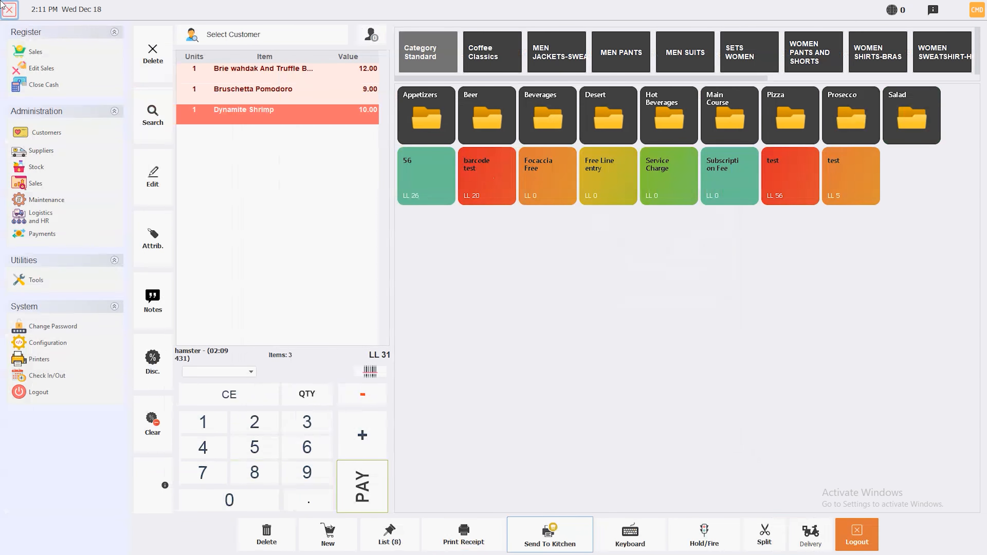
click(50, 343)
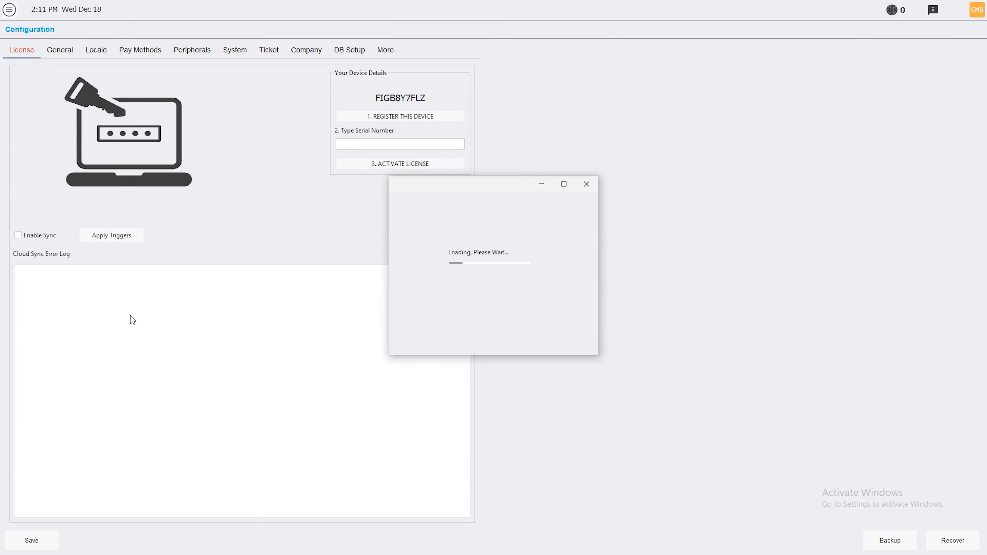
Step: Set the currency to '$' #,##0.00 and enable a secondary currency at rate 89000
click(101, 54)
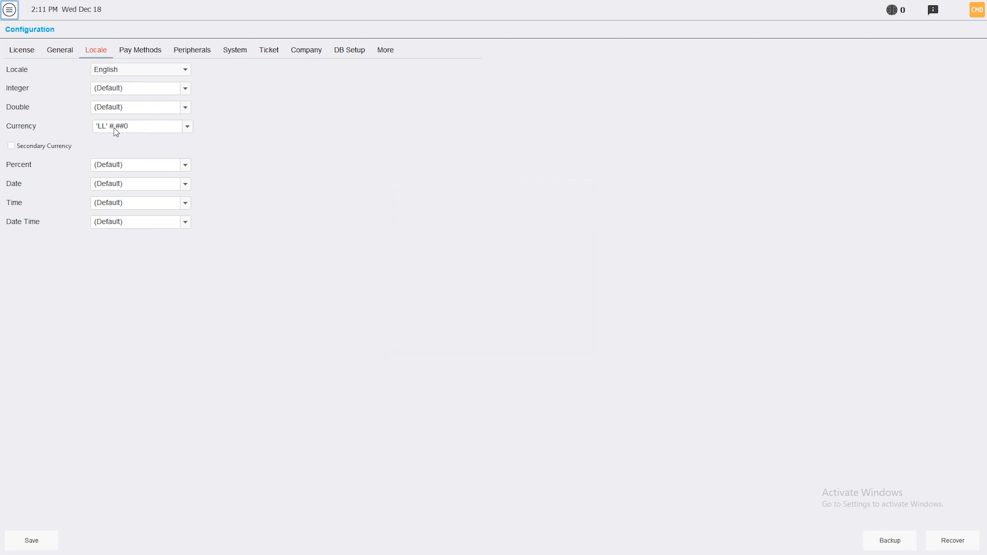
click(187, 126)
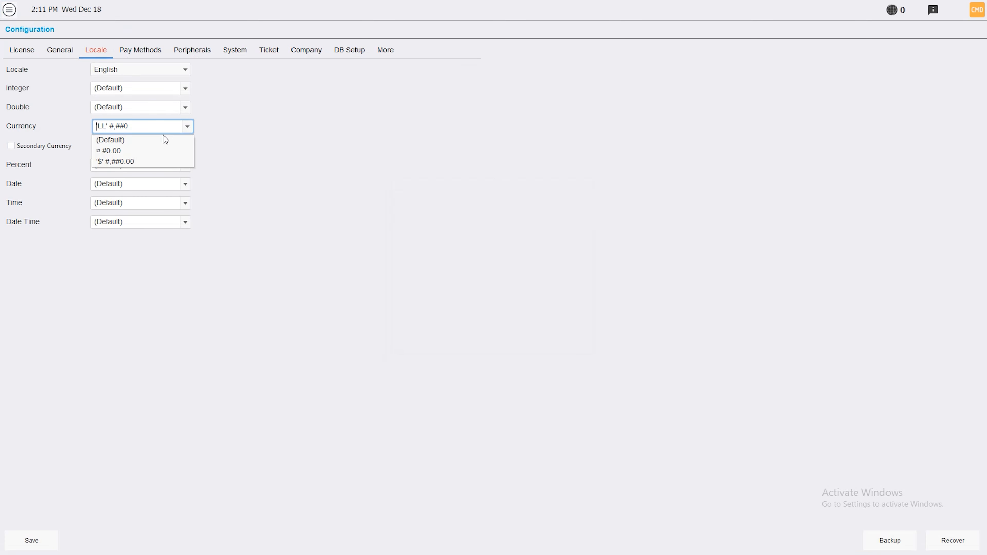
click(143, 161)
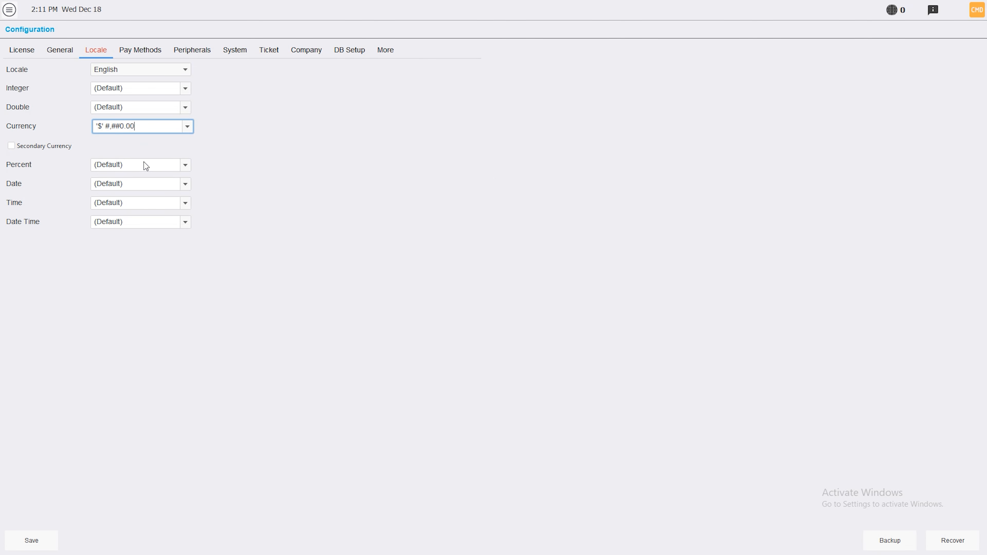
click(41, 146)
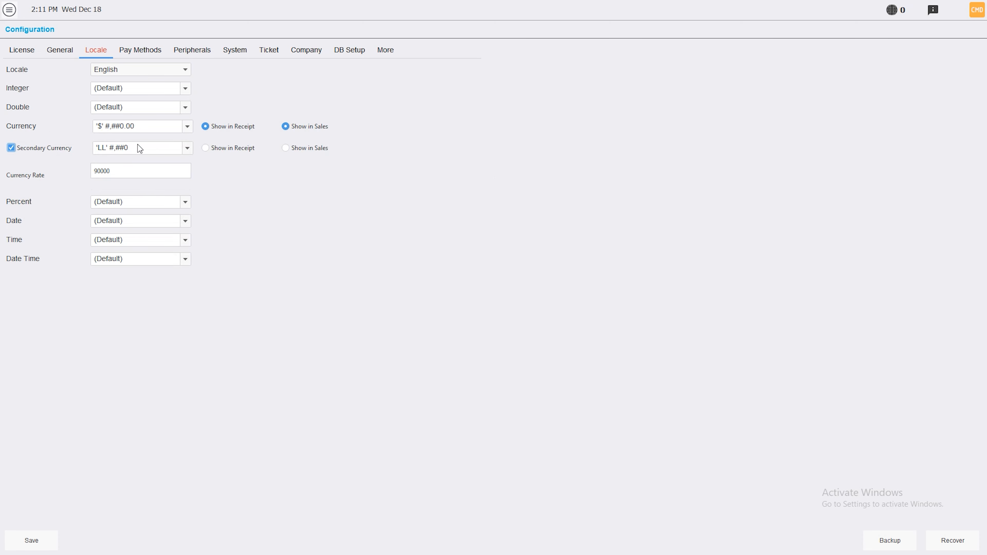
click(120, 168)
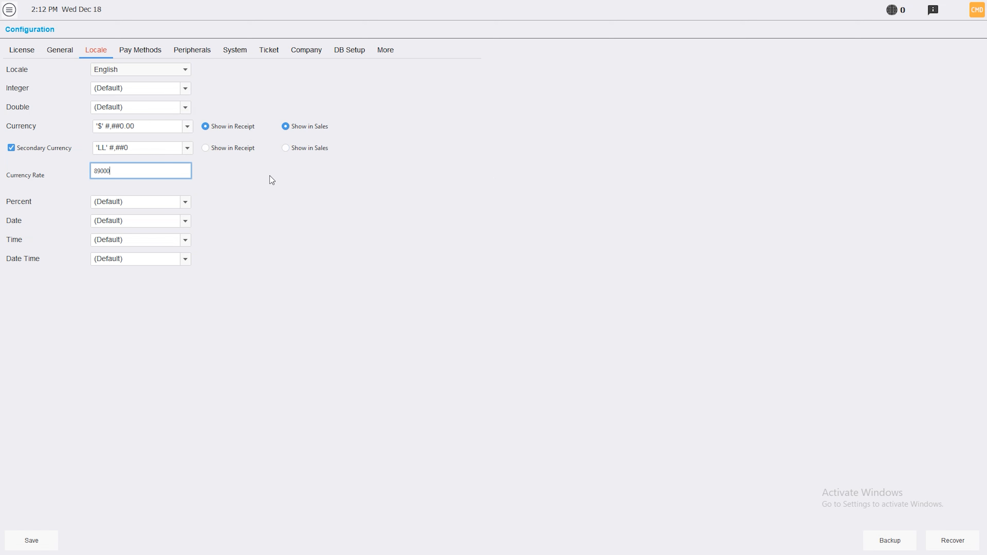
Step: Show the LL secondary currency on receipts and sales, then save the configuration
click(227, 149)
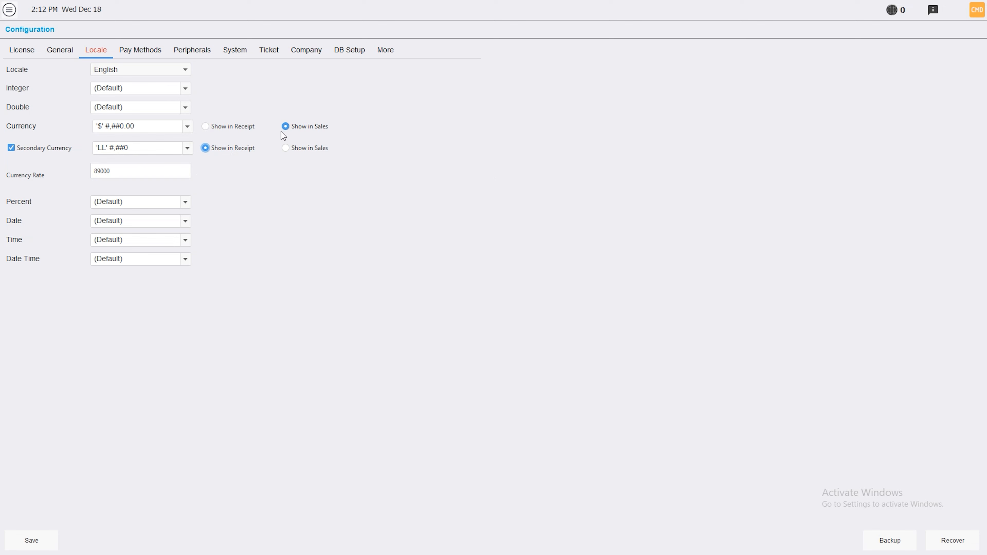
click(286, 148)
click(31, 540)
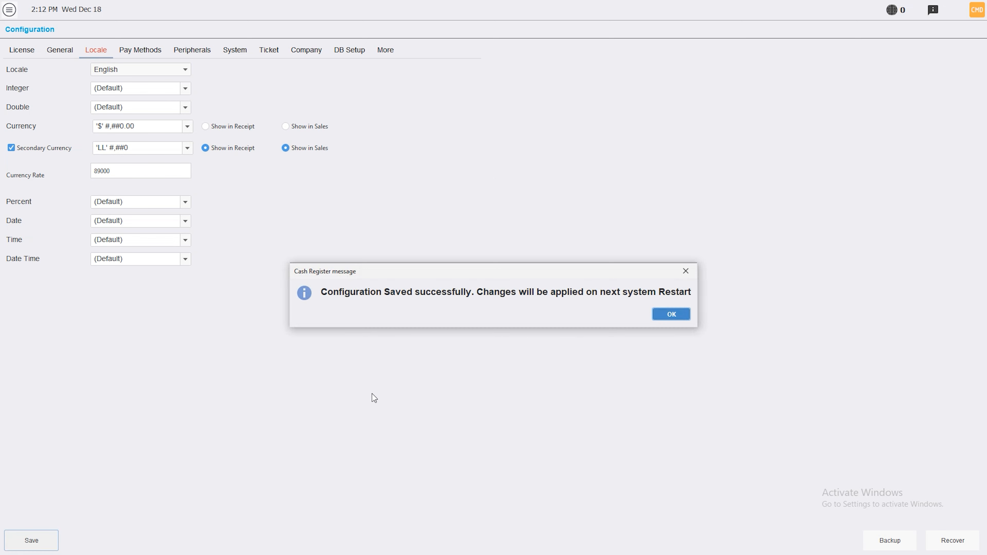
click(681, 314)
Step: Log out and exit Hamster POS
click(9, 9)
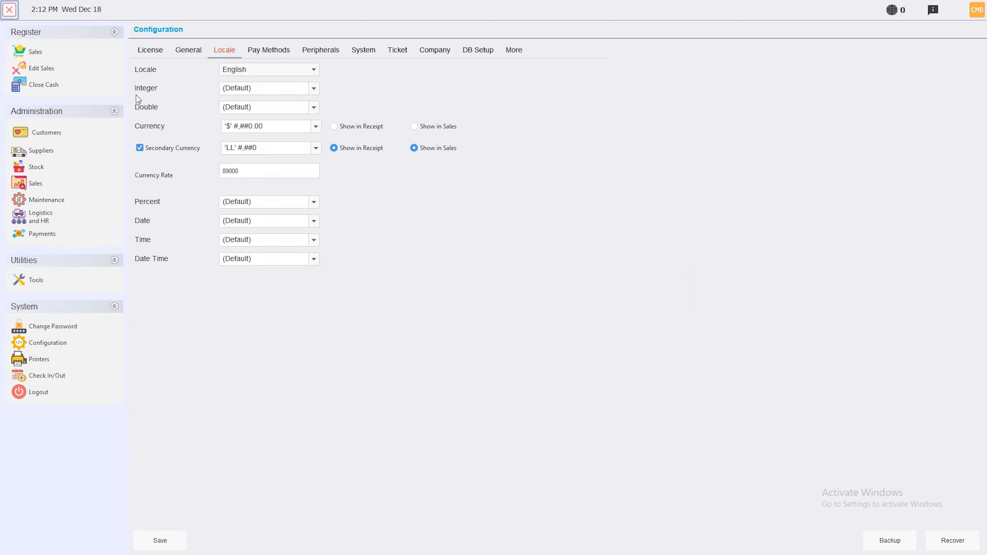
click(41, 393)
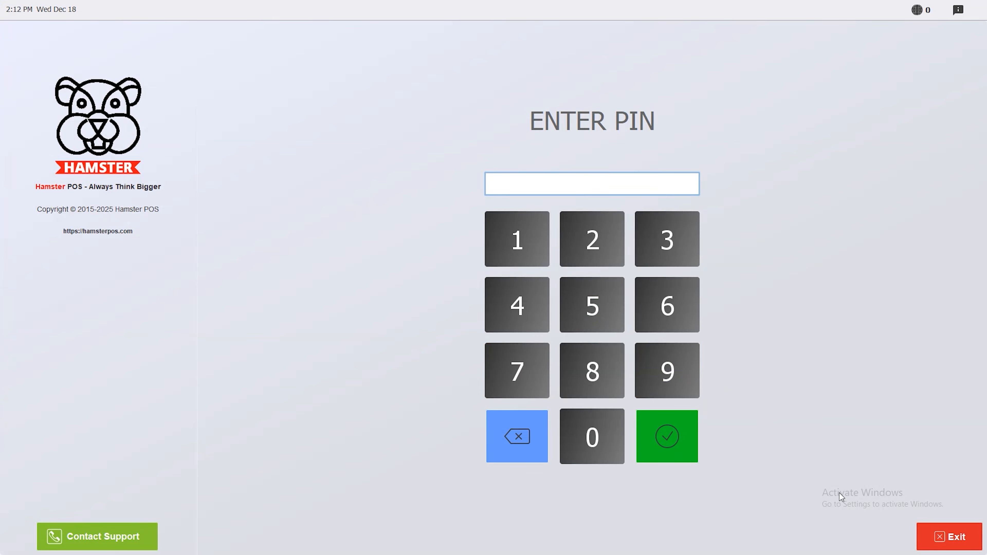
click(936, 537)
Step: Relaunch Hamster POS on 0 - Main DB and log in with the PIN
double_click(610, 119)
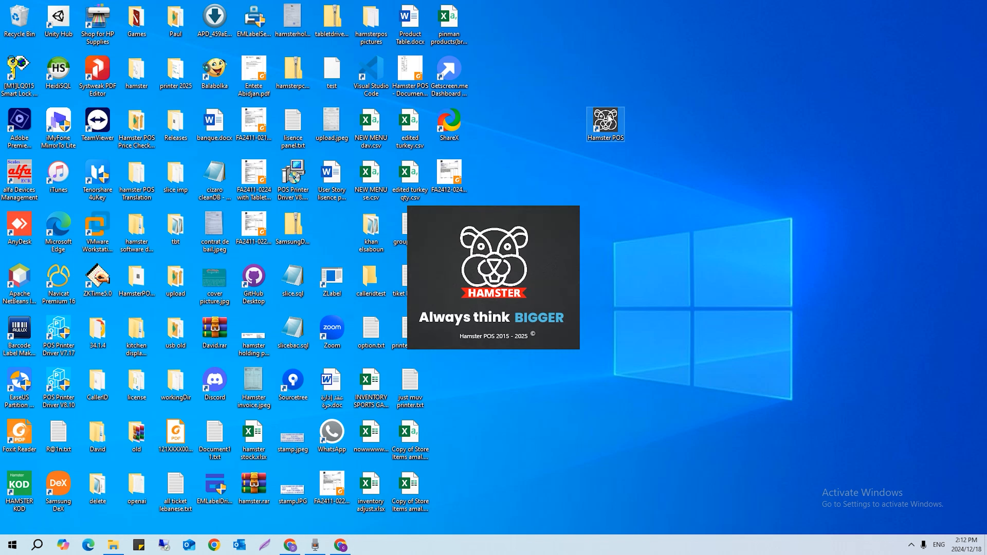
click(414, 232)
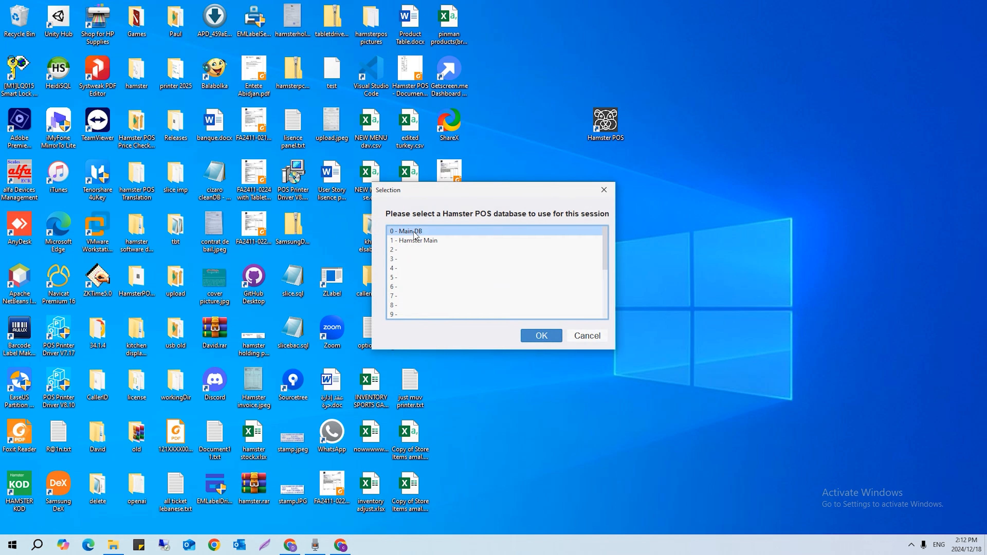
click(537, 337)
text(******)
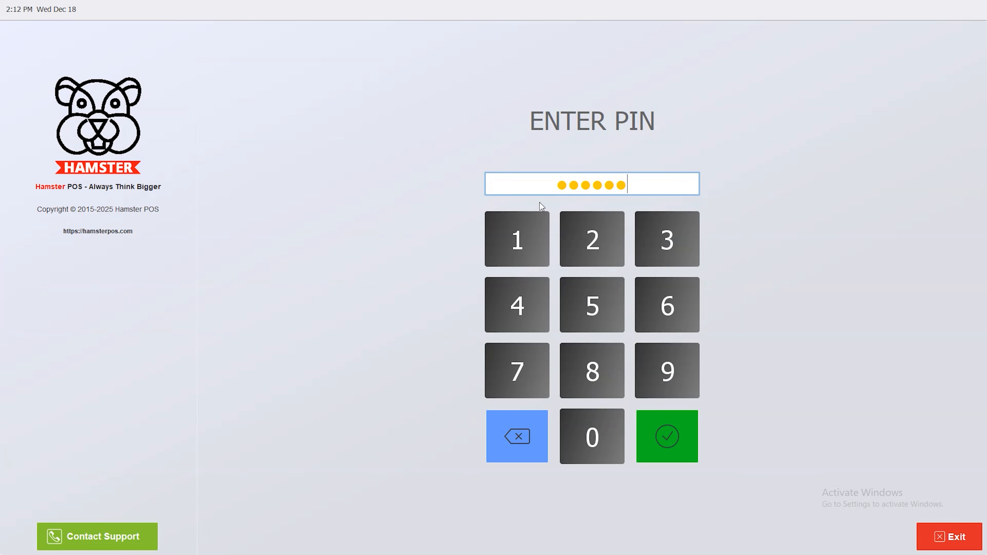
key(Return)
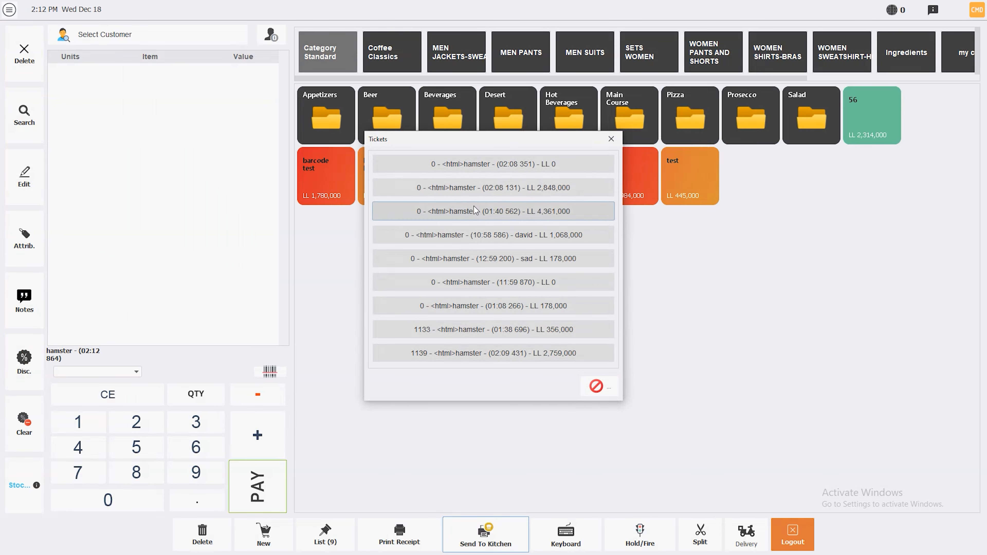
Step: Add one barcode test item ($20.00) to the ticket and bring up its payment
click(595, 386)
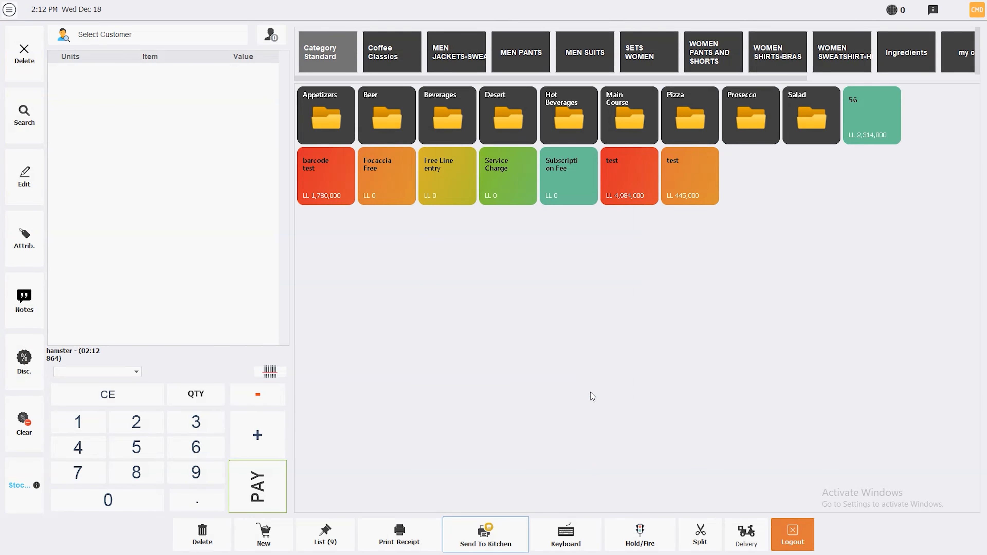
click(341, 183)
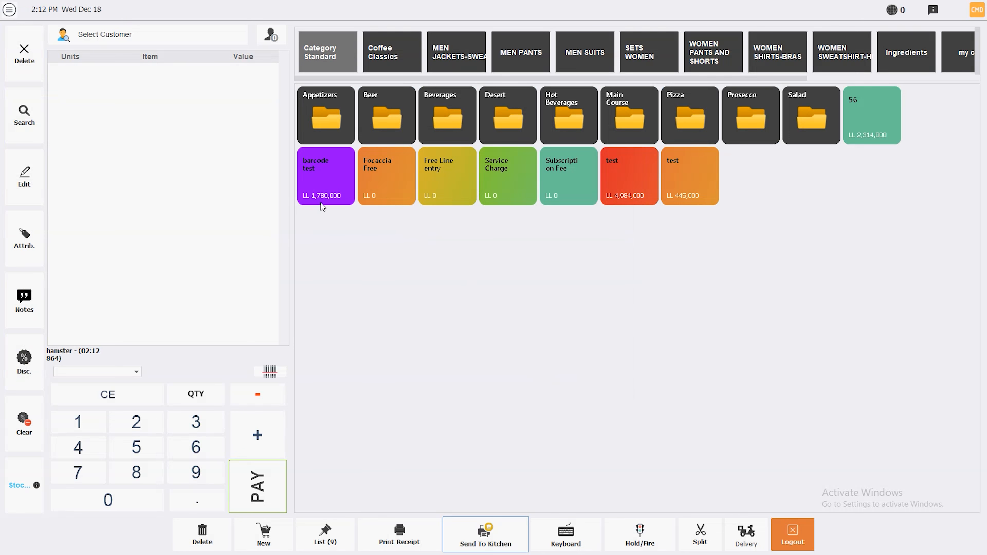
click(326, 196)
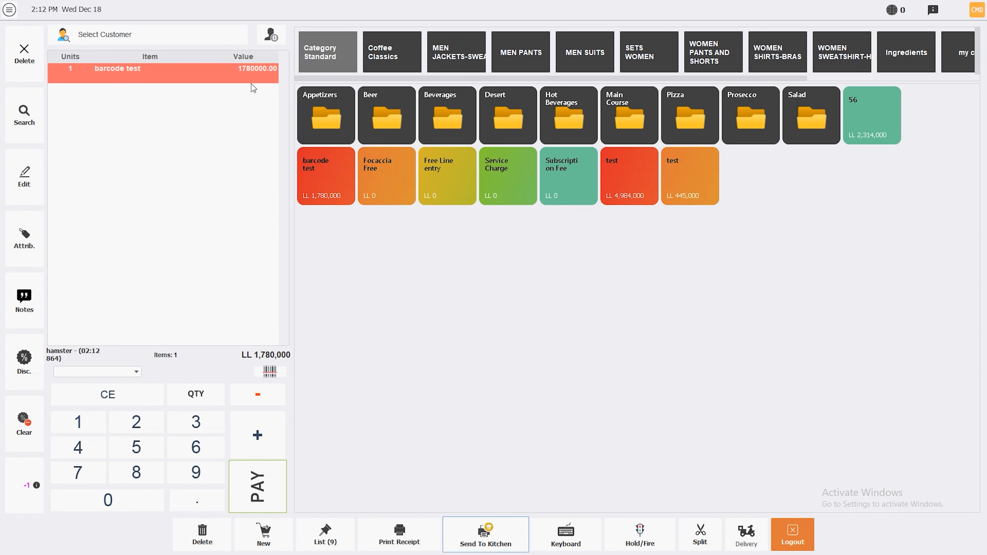
click(271, 487)
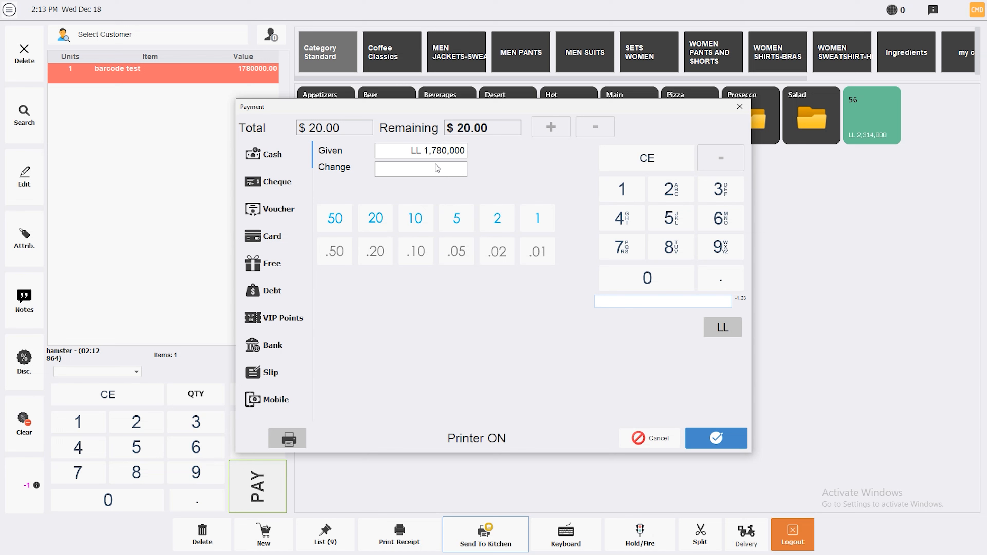
Step: Pay the $20.00 ticket with LL 1,400,000 given, leaving LL 65,000 change
click(723, 327)
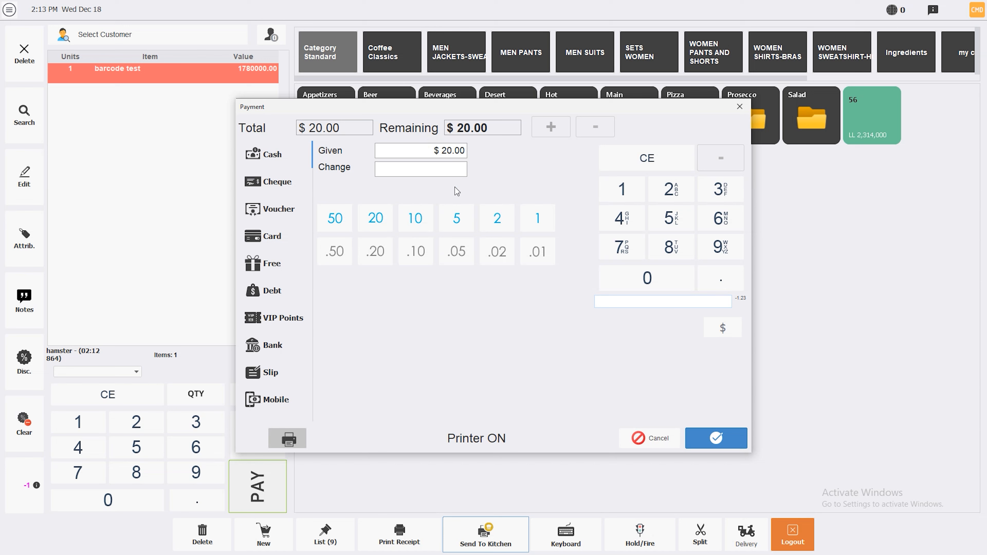
click(559, 128)
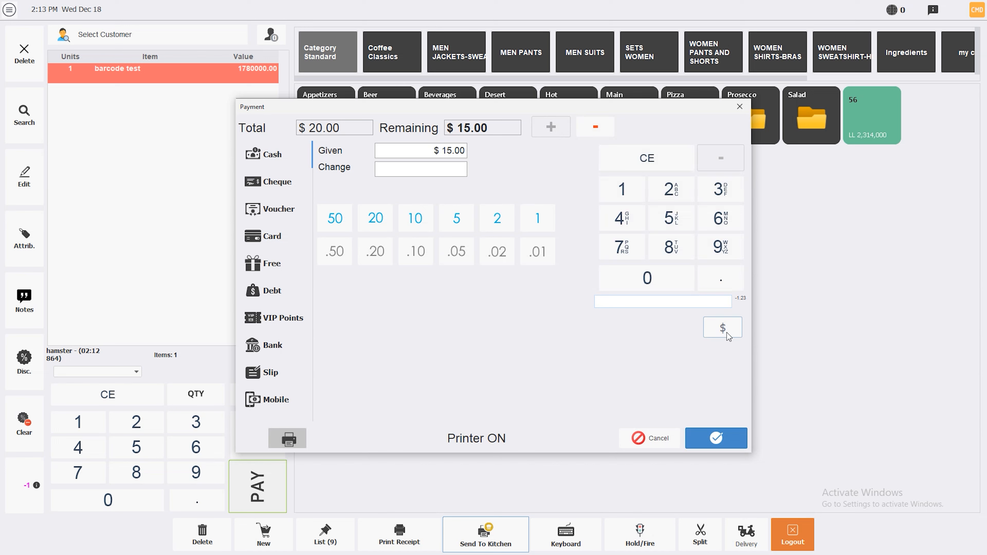
click(726, 332)
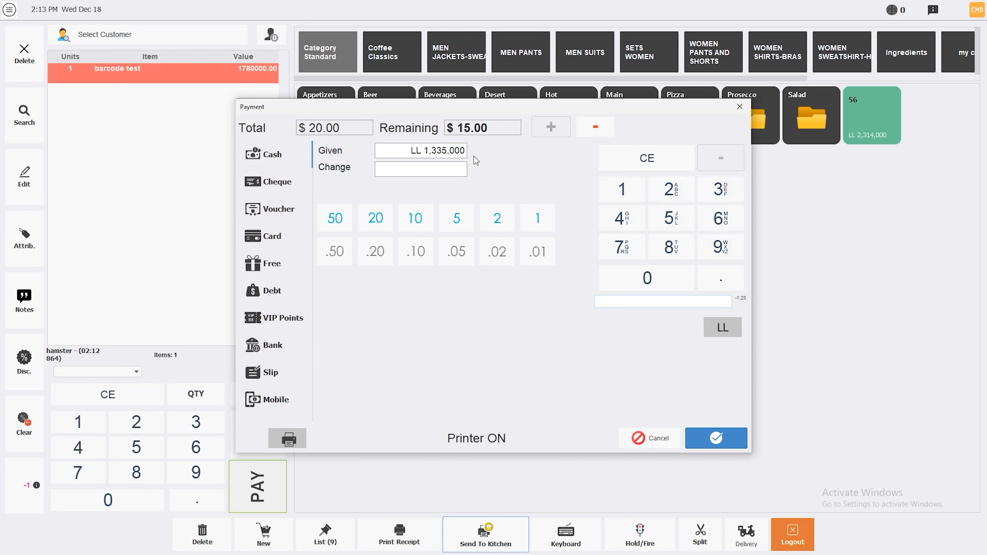
text(1400000)
click(717, 438)
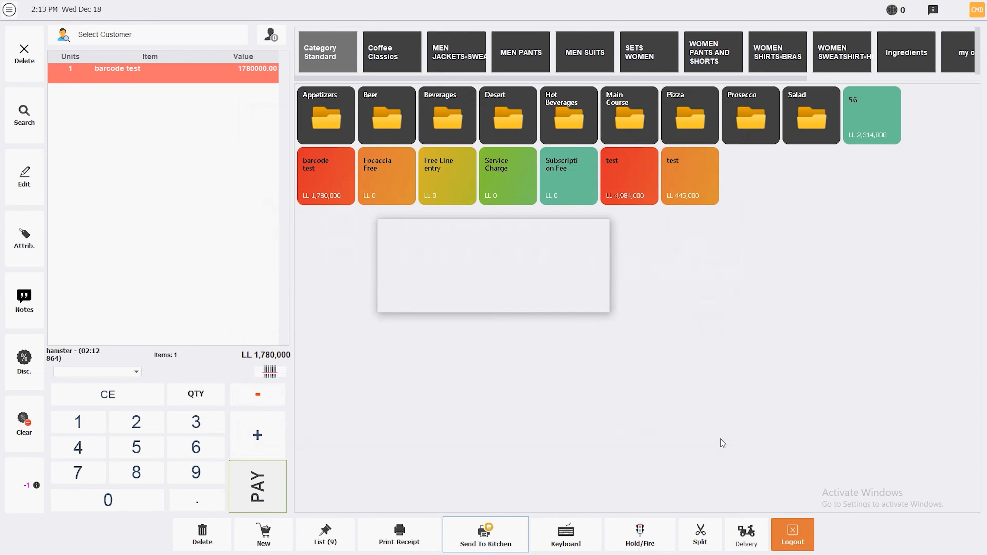
Step: Unlock with the PIN, close the ticket list, and open the main navigation panel
text(••••••)
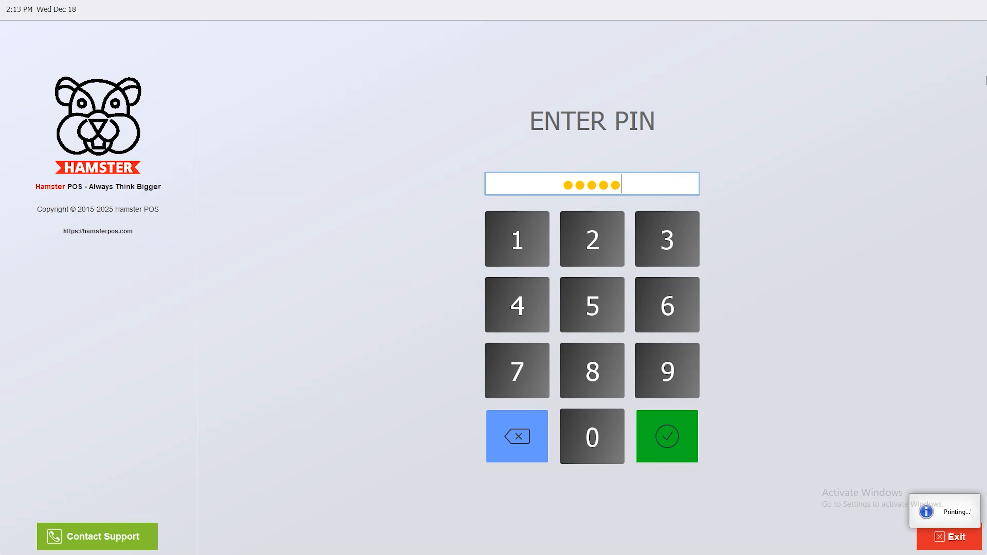
key(Return)
click(591, 383)
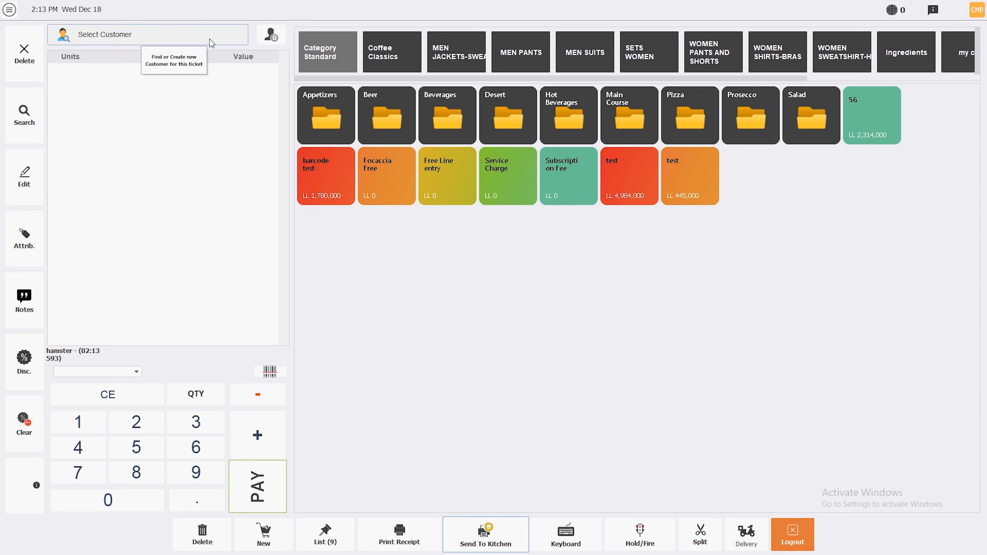
click(273, 39)
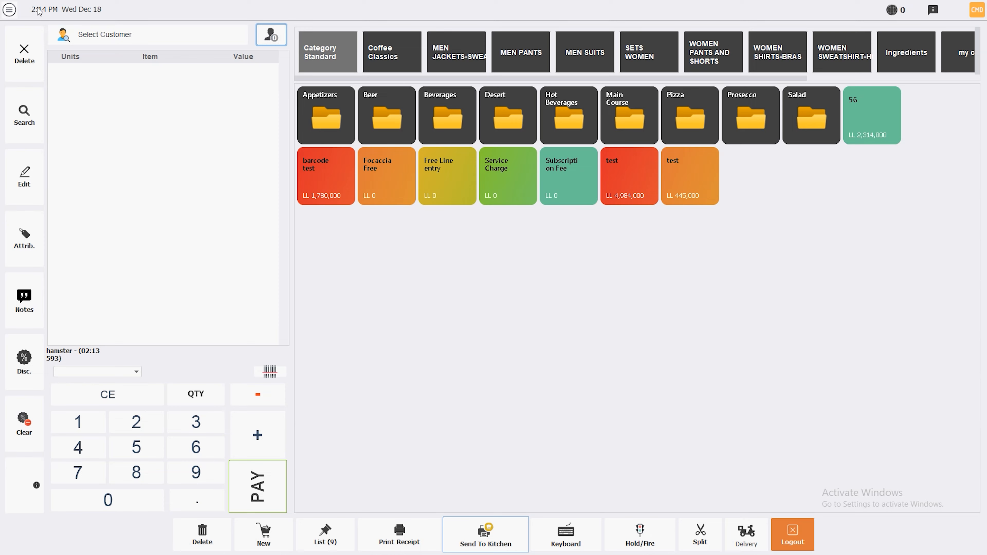
click(9, 9)
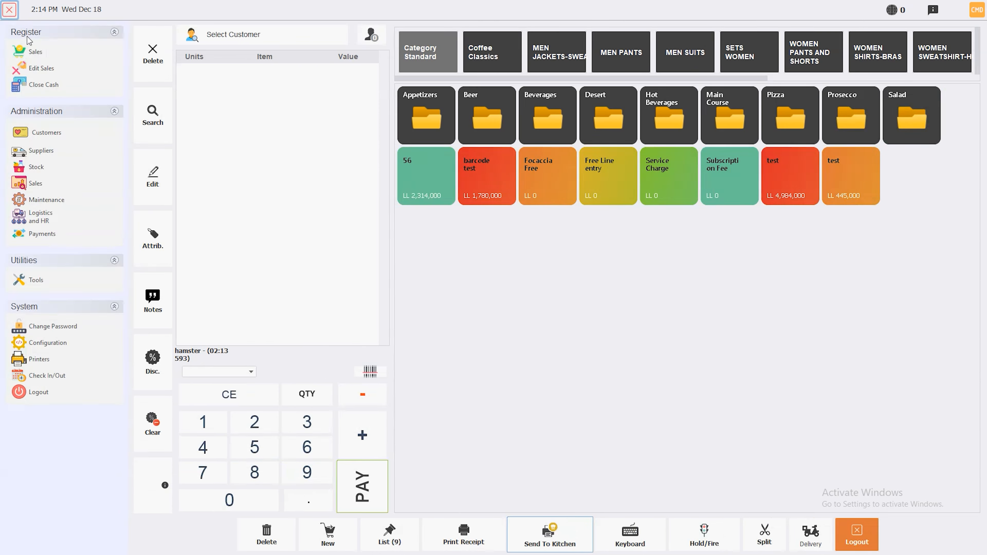
Step: Set the terminal's ticket mode to restaurant in Configuration and save the change
click(47, 343)
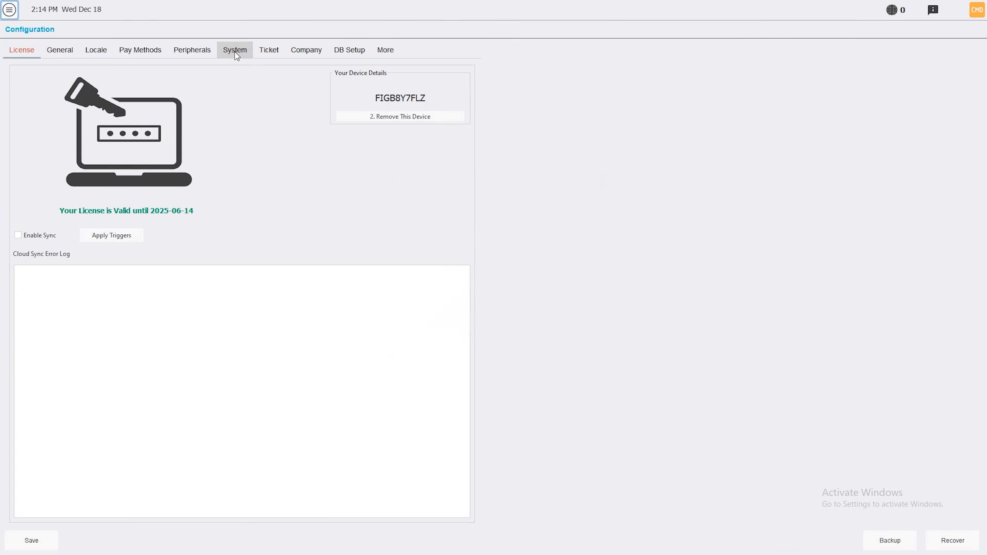
click(234, 50)
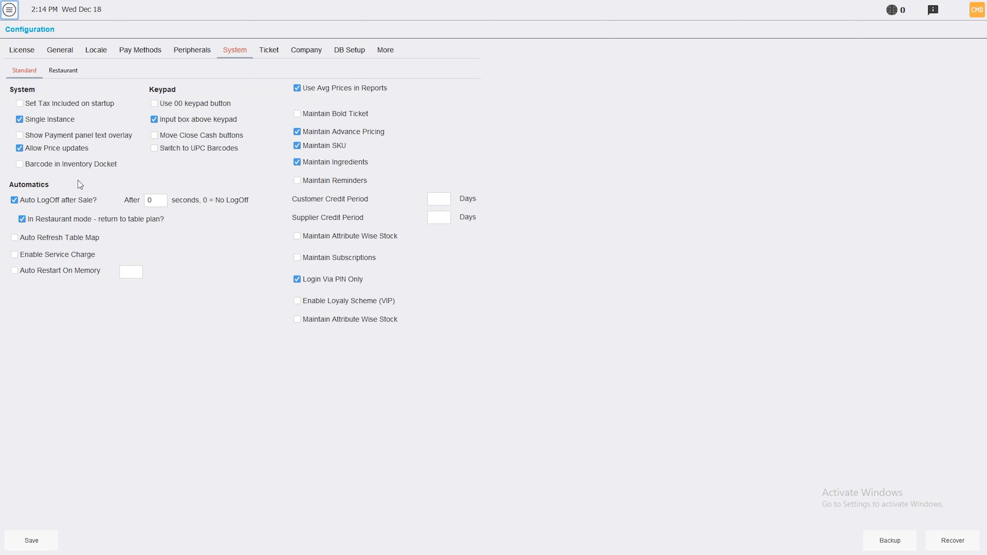
click(21, 199)
click(21, 199)
click(59, 50)
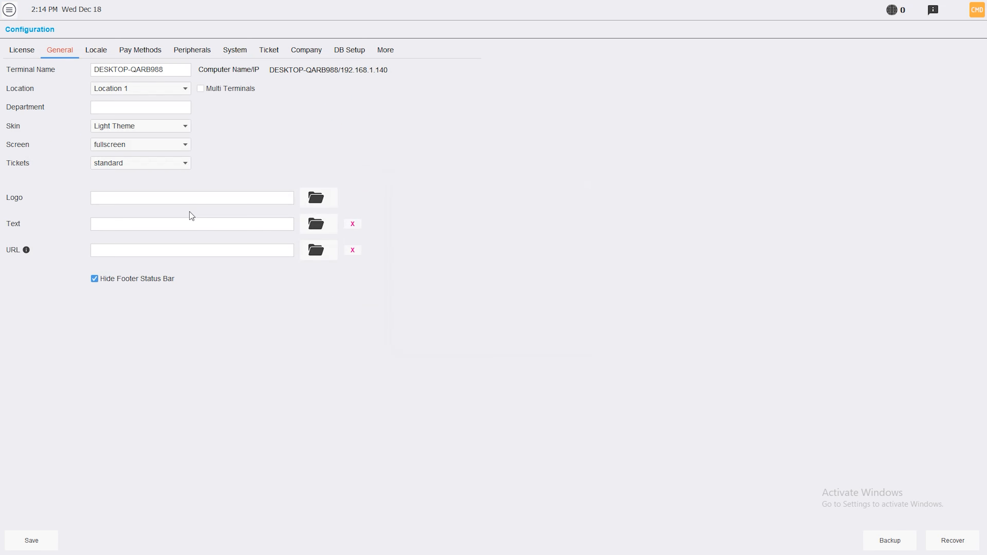
click(184, 171)
click(152, 198)
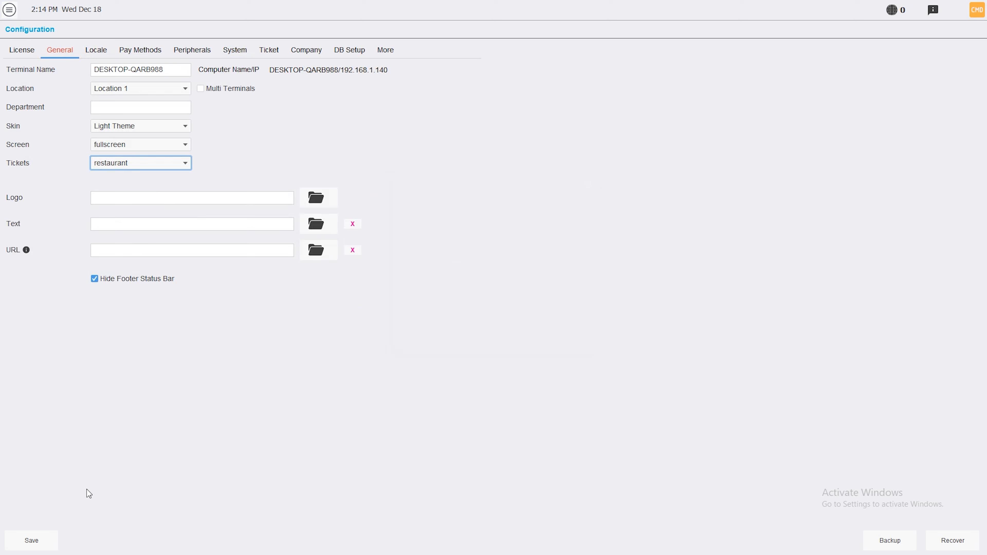
click(24, 540)
click(664, 313)
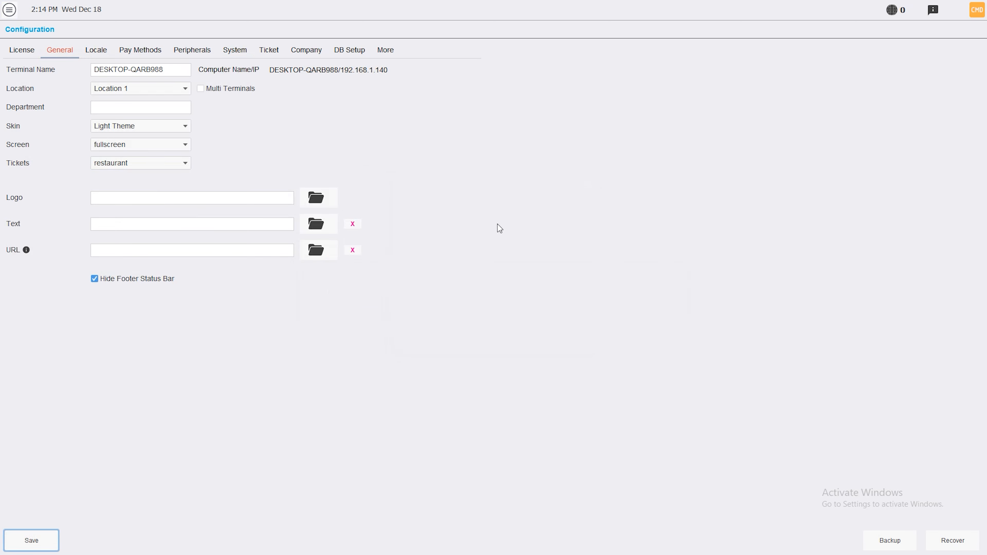
Step: Log out, exit Hamster POS and relaunch it to the PIN entry screen
click(9, 9)
click(36, 398)
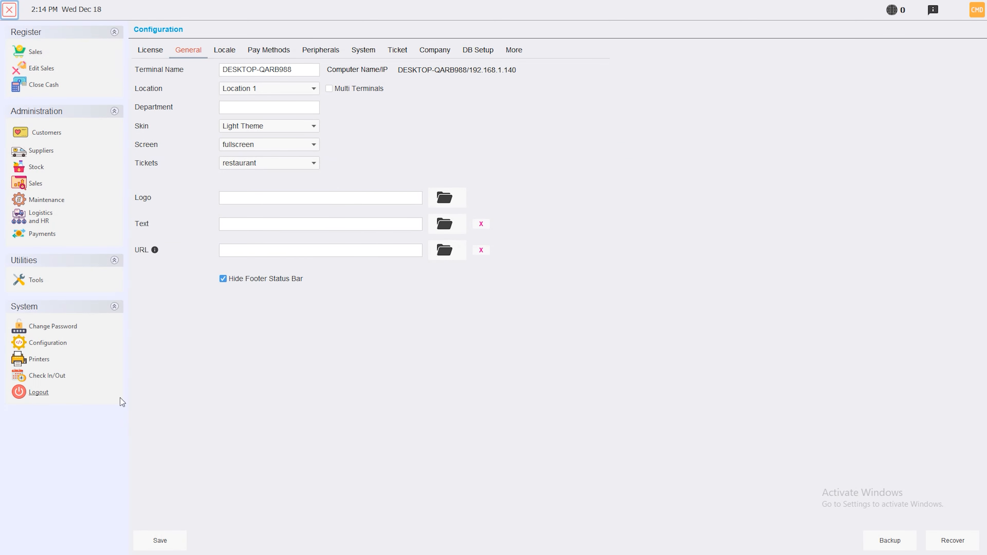
click(951, 533)
double_click(605, 123)
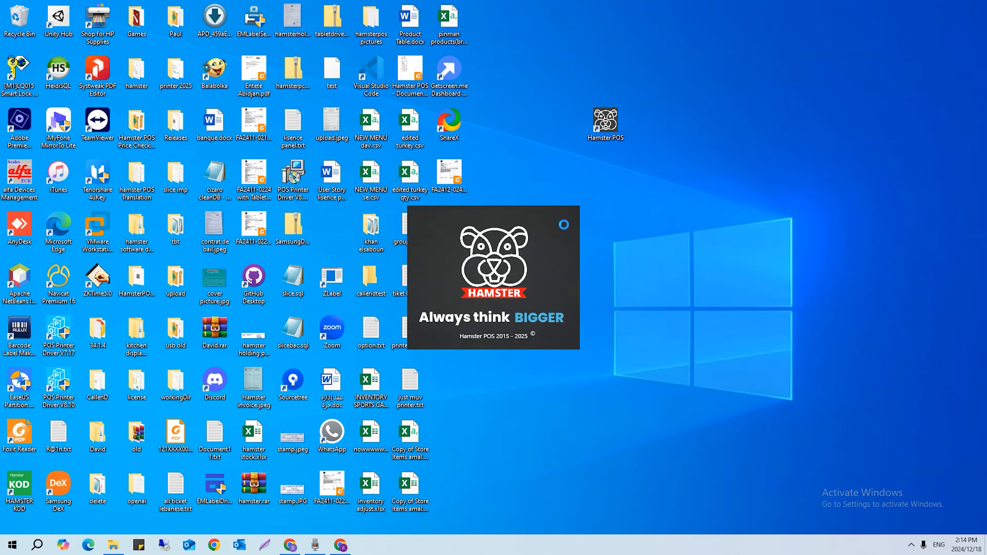
click(538, 333)
Step: Log in with the PIN, browse the floor areas, and open the Bar 1 ticket
text(••••••)
key(Return)
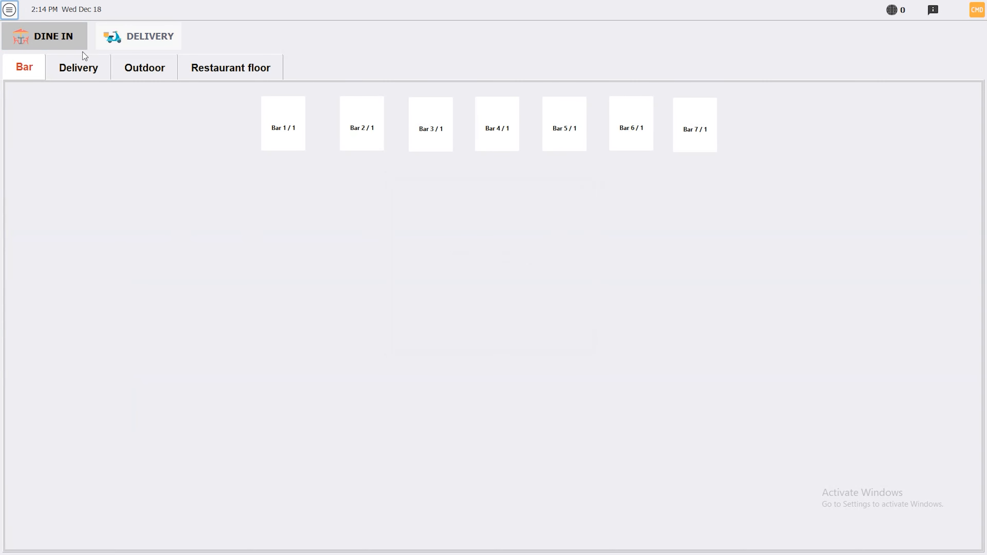
click(85, 70)
click(155, 71)
click(219, 68)
click(124, 74)
click(52, 73)
click(32, 74)
click(302, 105)
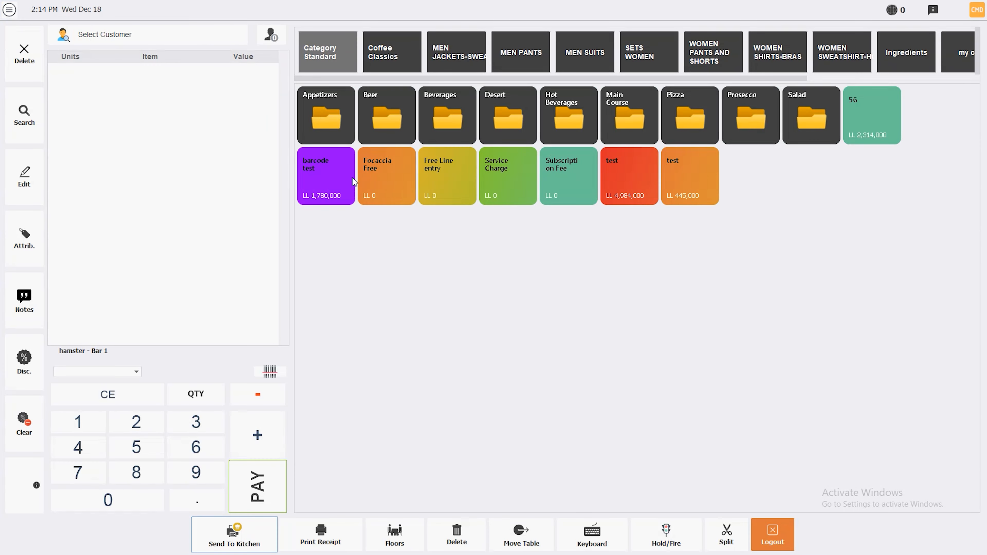
Step: Add Bruschetta Pomodoro, Brie and two Bruschette Mushroom appetizers, then begin selecting a customer
click(350, 120)
click(507, 117)
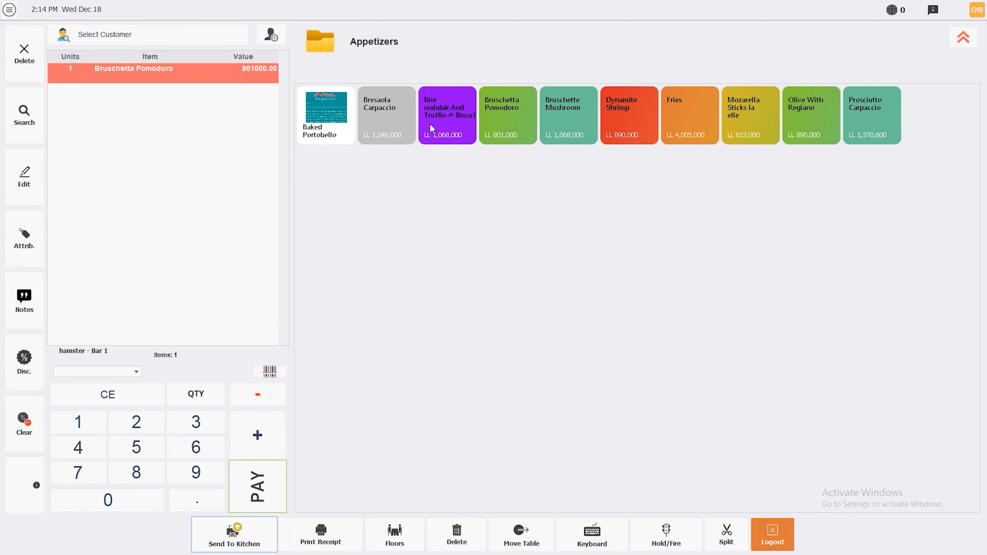
click(447, 116)
click(571, 121)
click(570, 121)
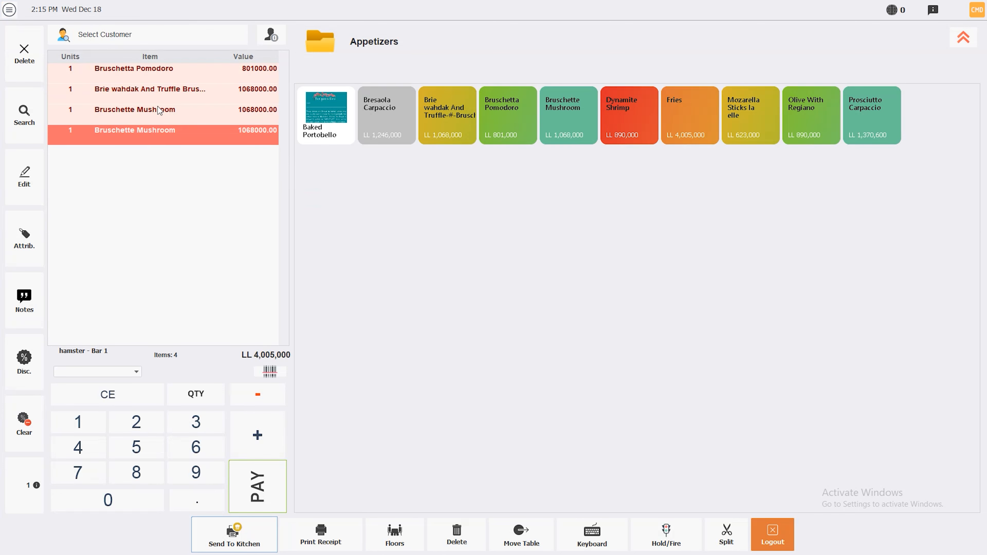
click(139, 41)
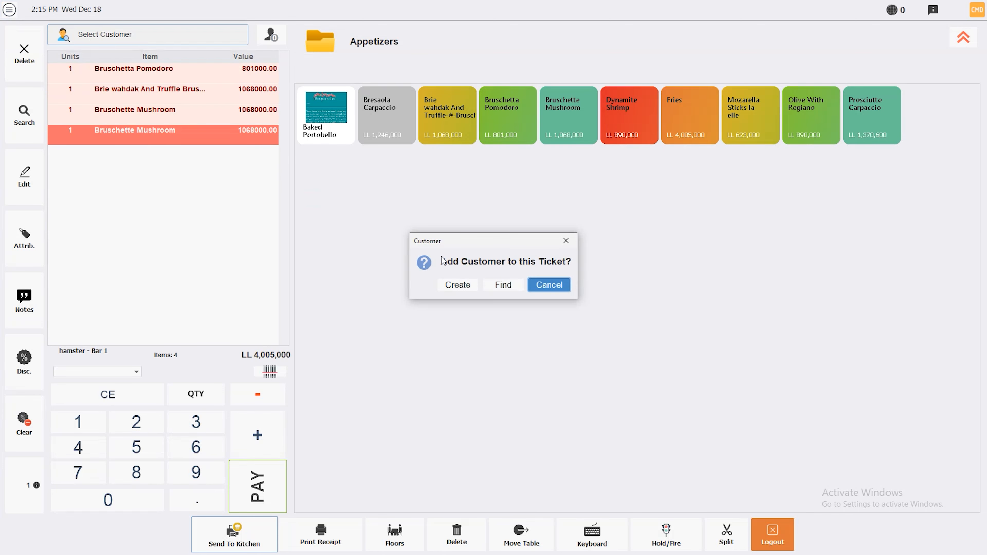
click(491, 289)
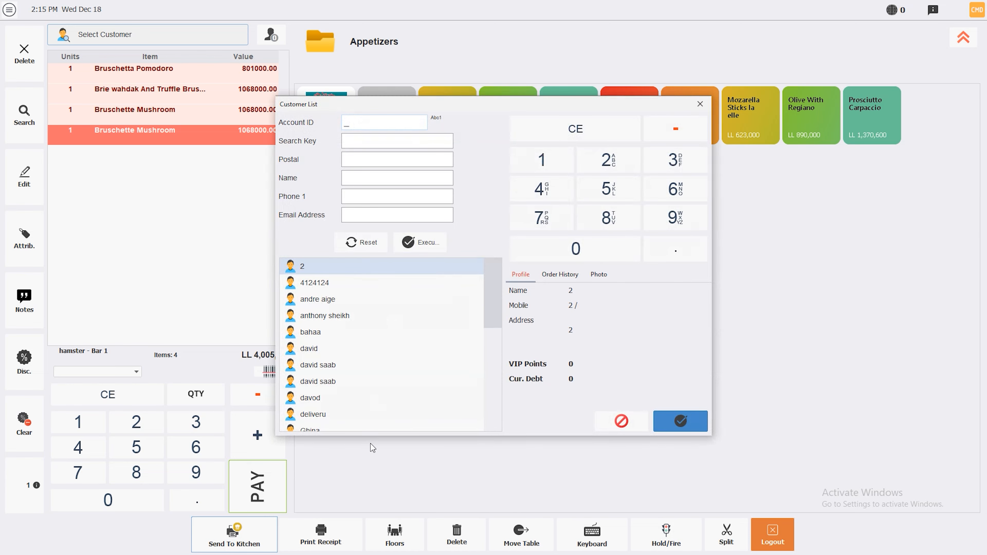
click(364, 181)
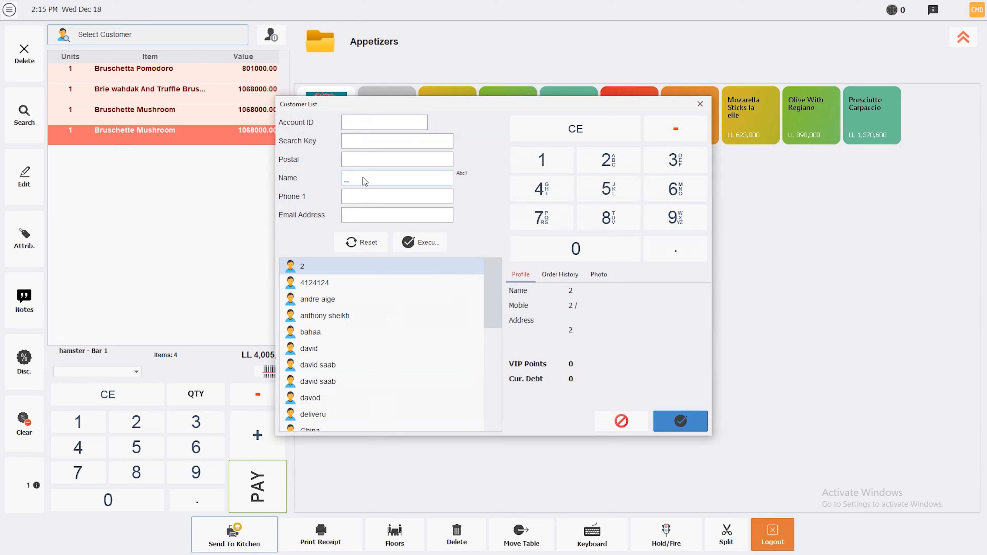
click(419, 242)
click(619, 421)
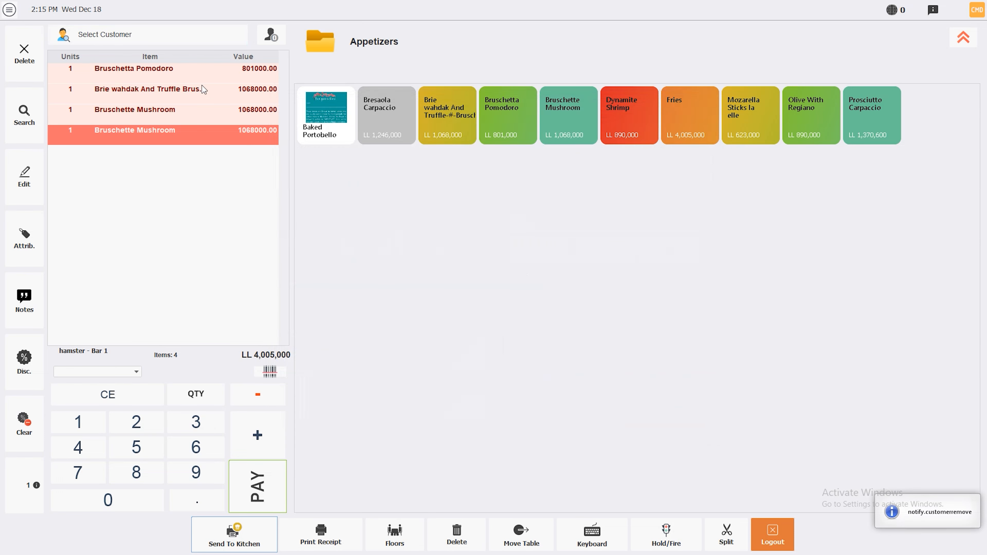
click(146, 36)
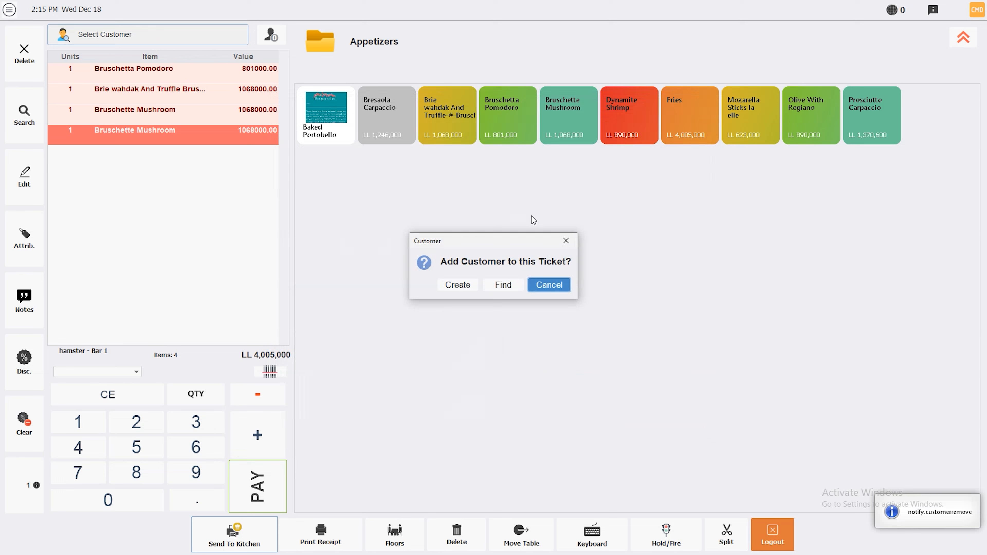
Step: Start a new customer record with its search key and a 10000000 credit limit
click(452, 286)
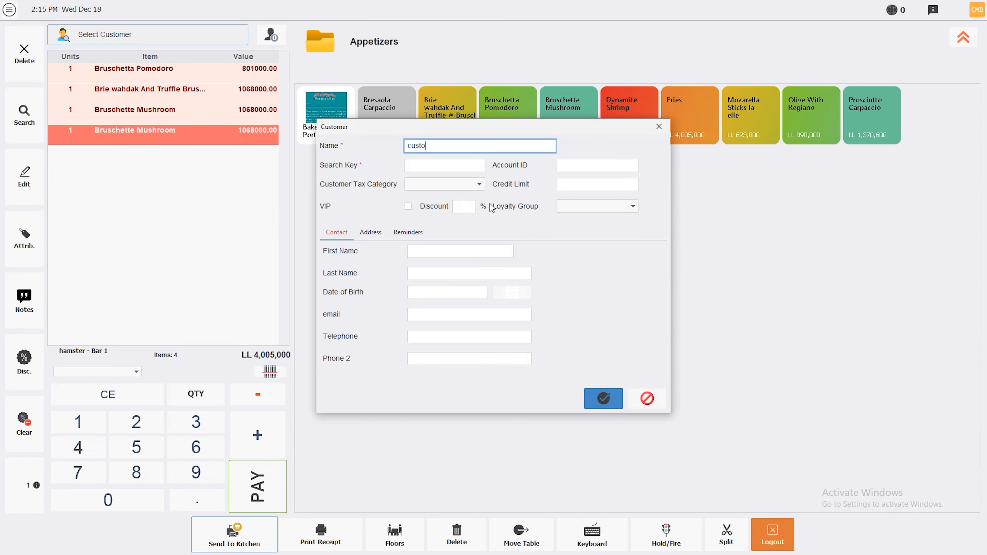
click(435, 166)
text(16546546)
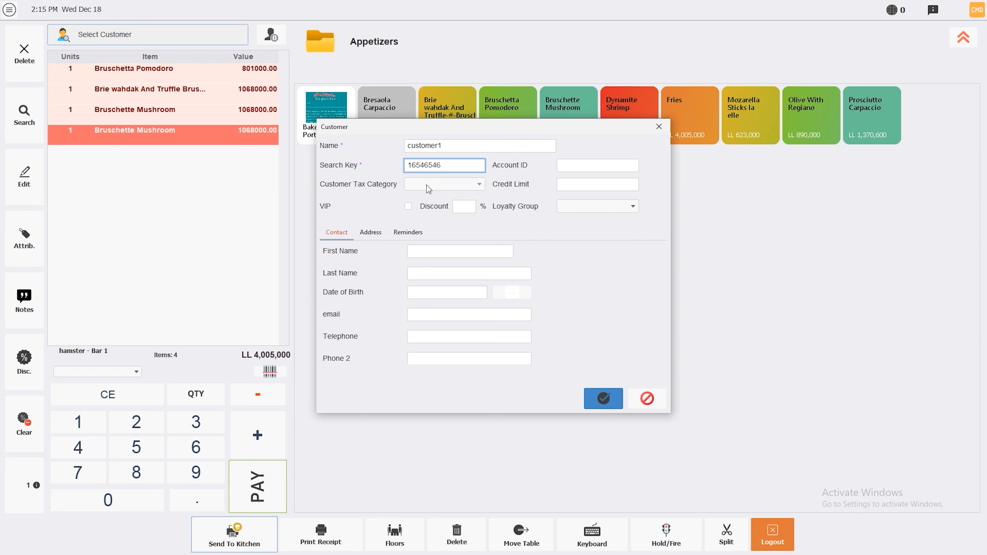
click(615, 187)
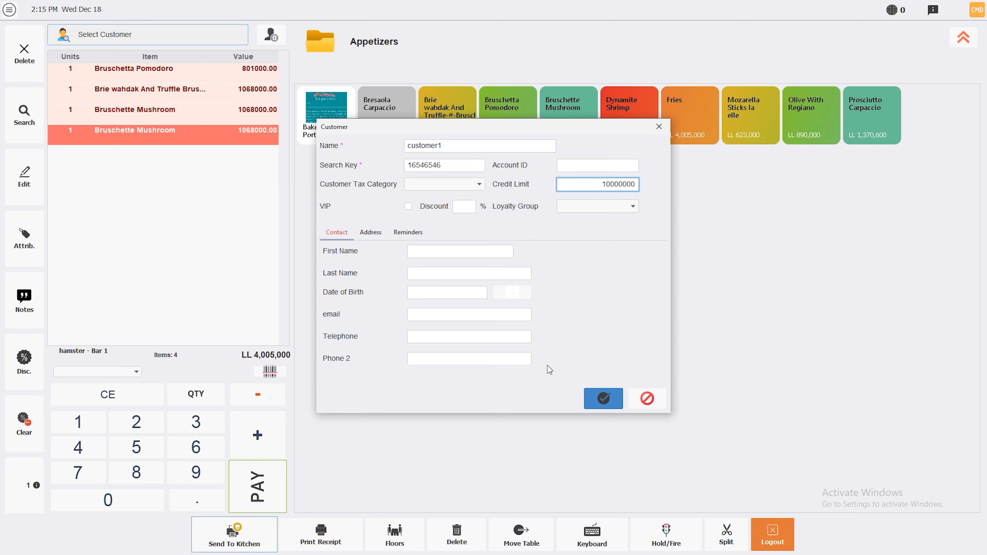
click(372, 234)
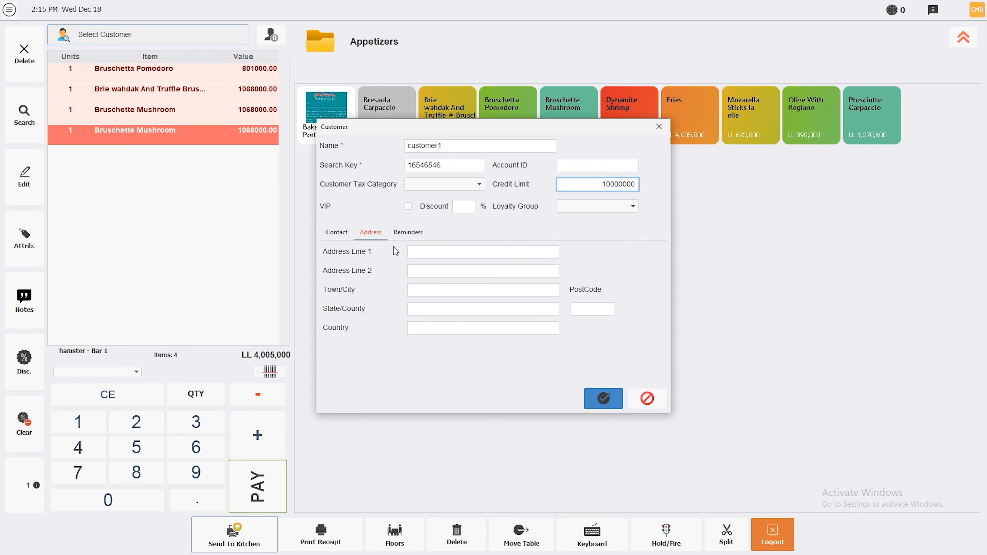
click(408, 232)
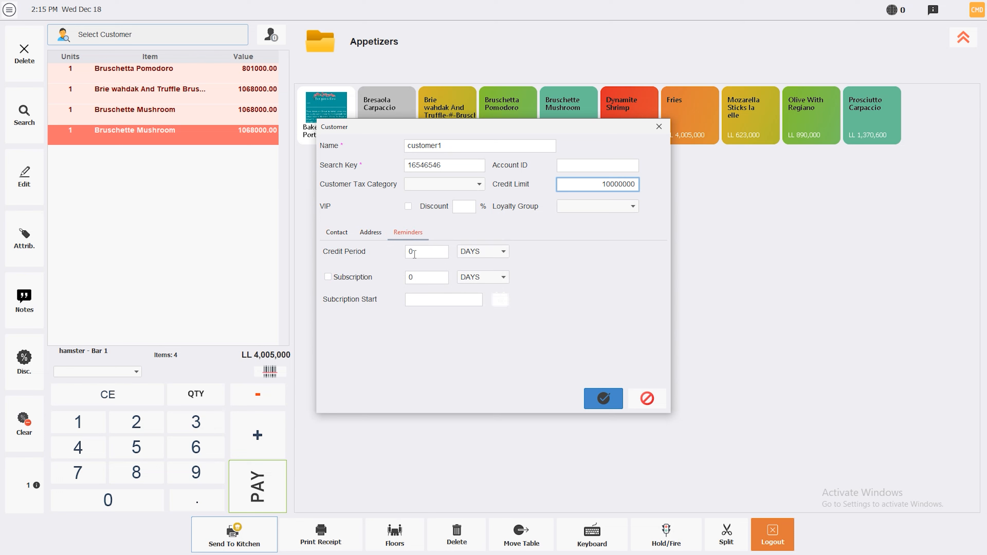
click(371, 232)
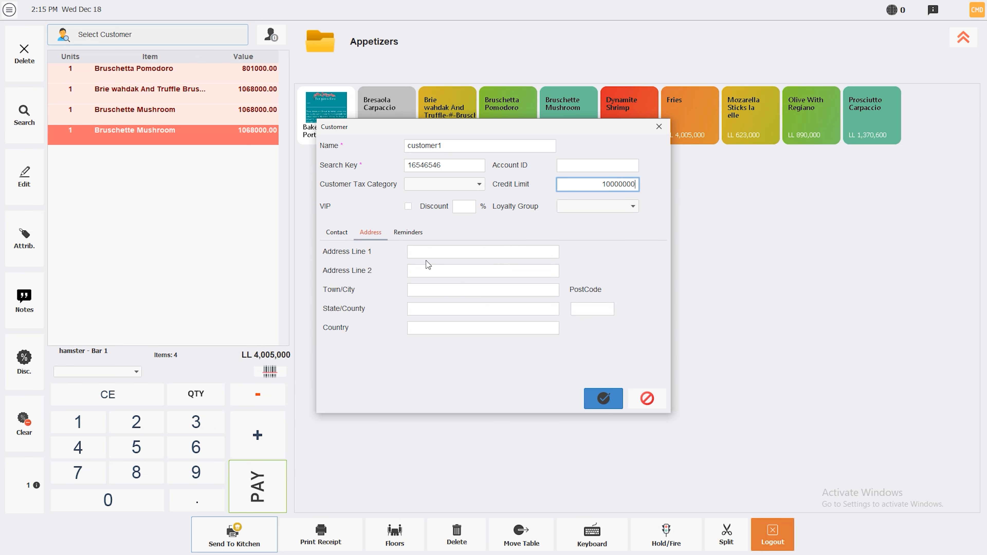
click(336, 232)
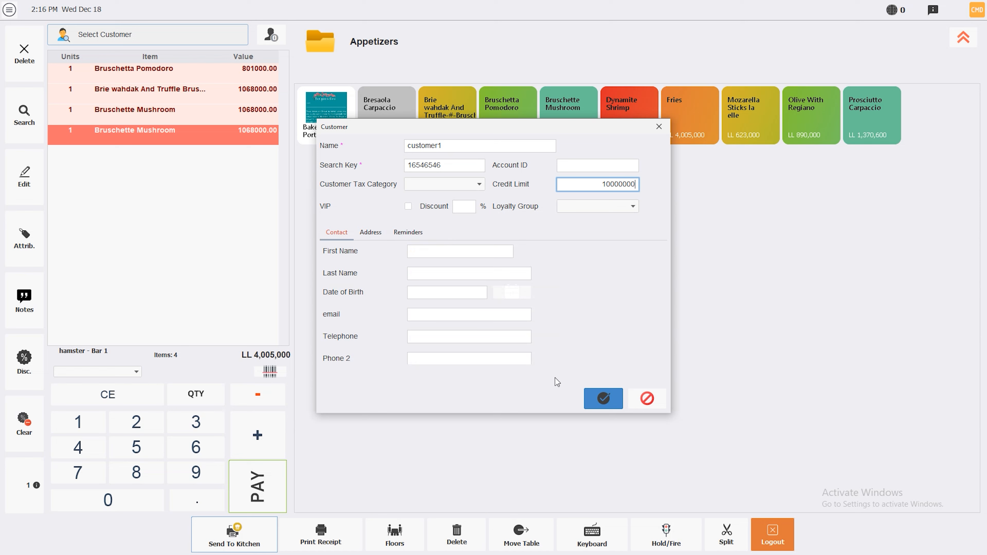
Step: Mark the customer as VIP with a 20% discount and save it
click(408, 206)
click(457, 211)
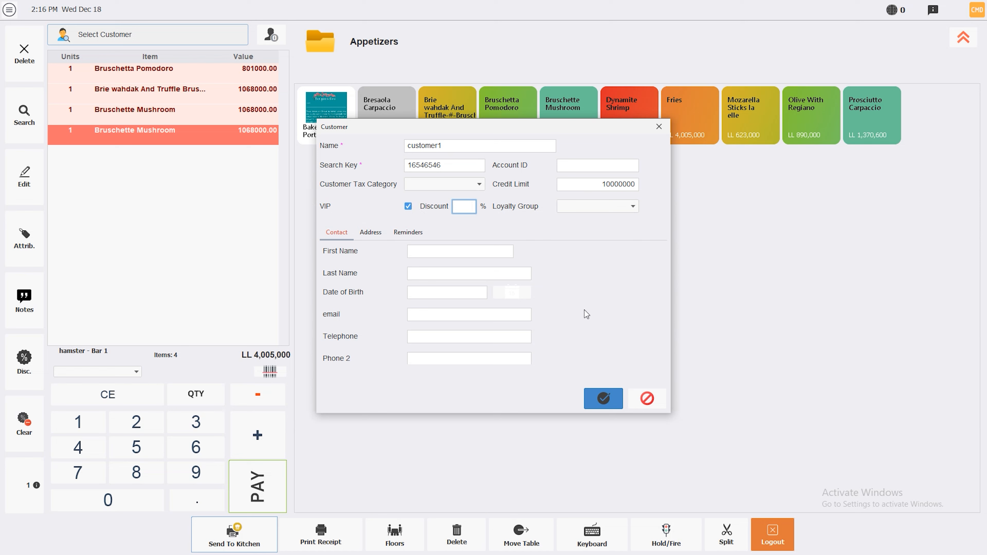
text(20)
click(599, 397)
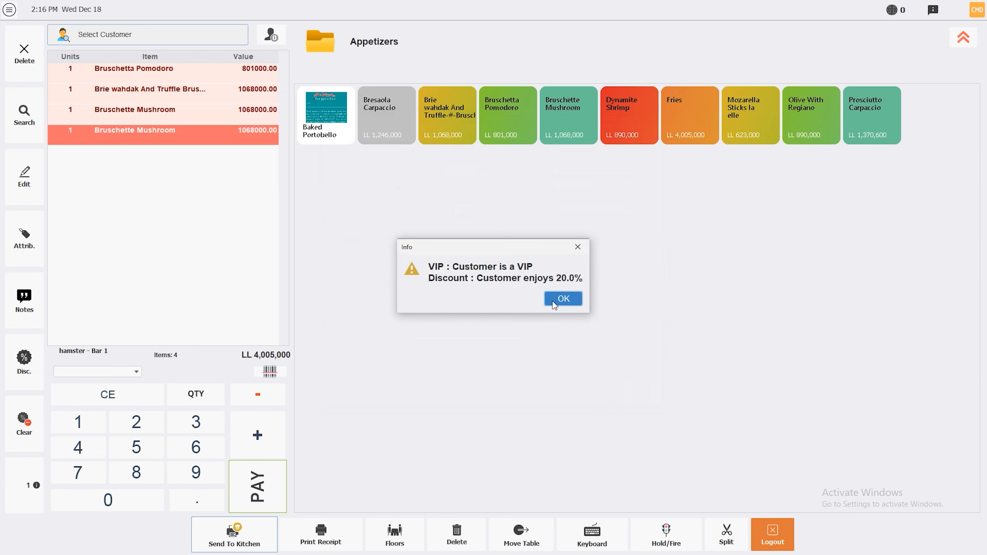
Step: Assign customer1, apply a 20% Total % discount, and start paying the LL 3,204,000 ticket
click(564, 299)
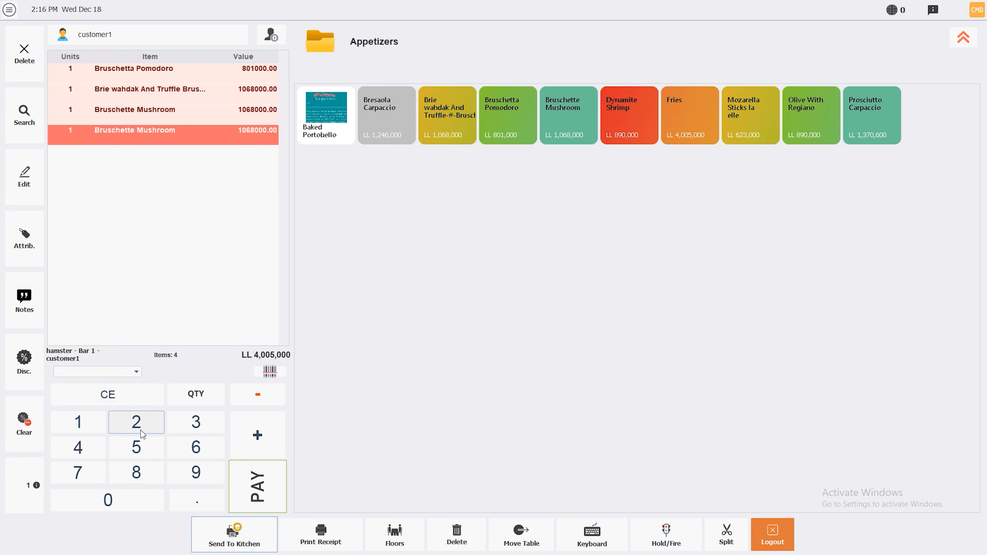
click(108, 500)
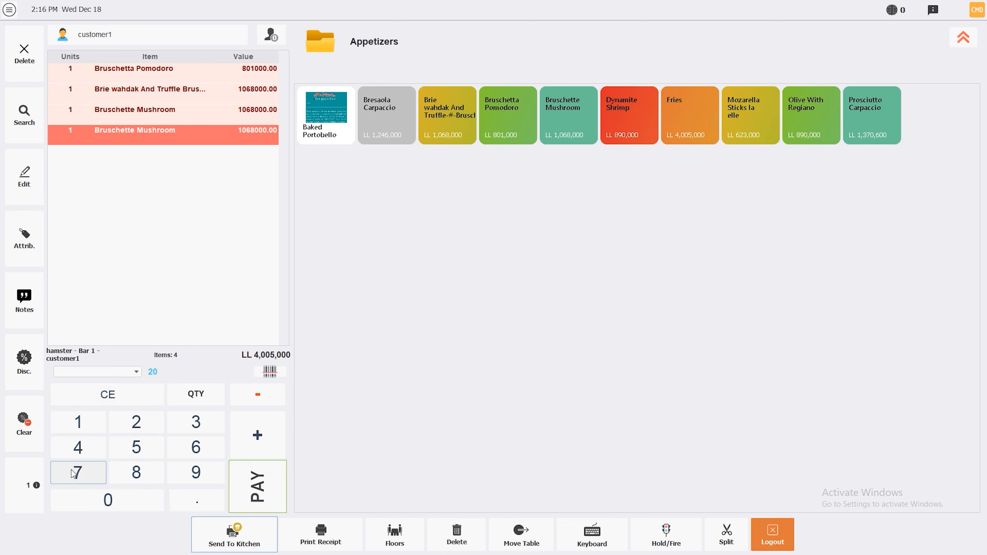
click(24, 361)
click(470, 285)
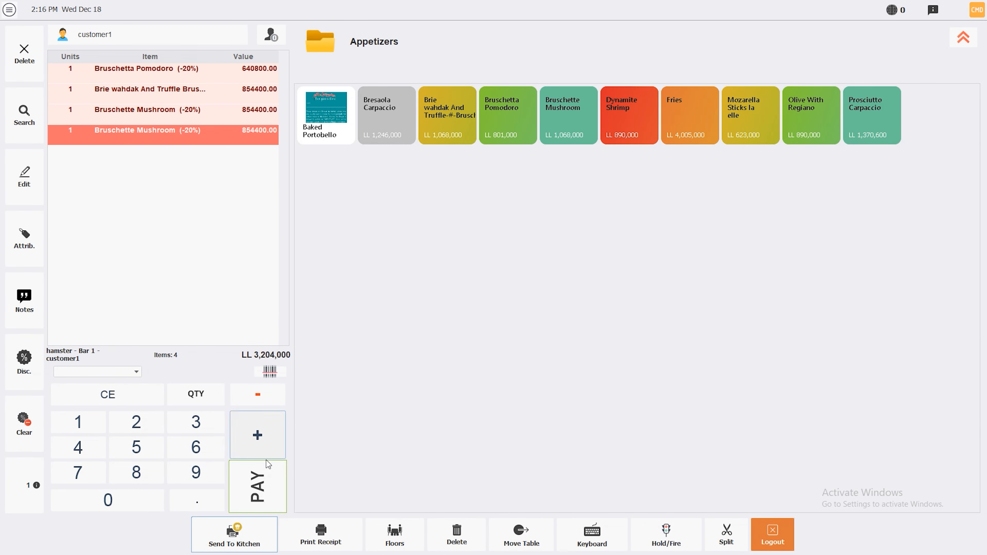
click(259, 469)
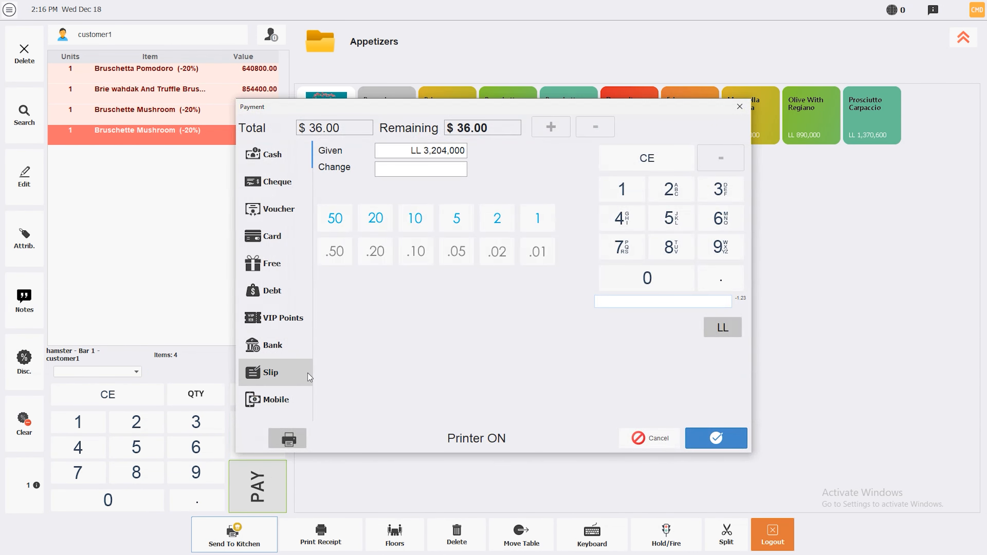
Step: Charge the ticket to customer1's debt and save the receipt as Hamster POS - Document.pdf
click(266, 292)
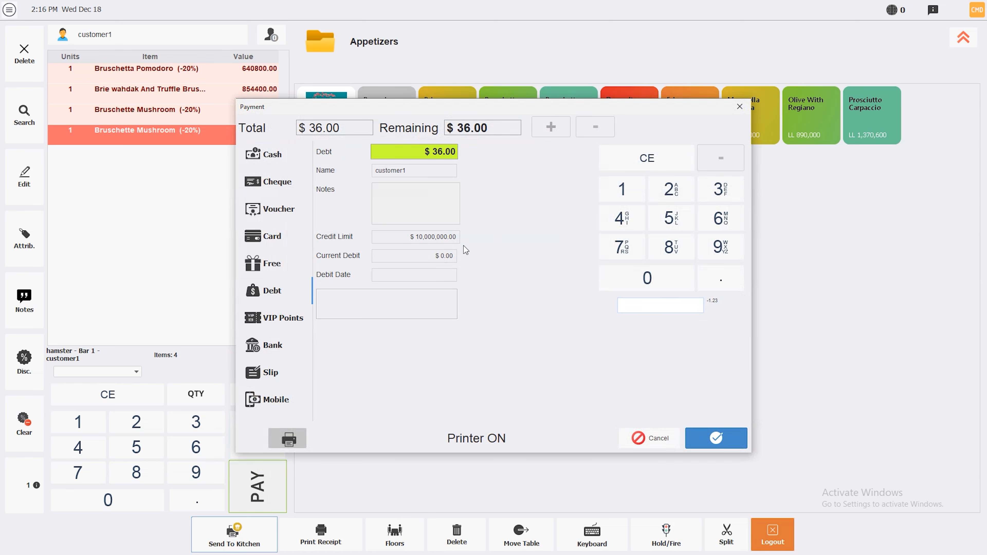
click(711, 437)
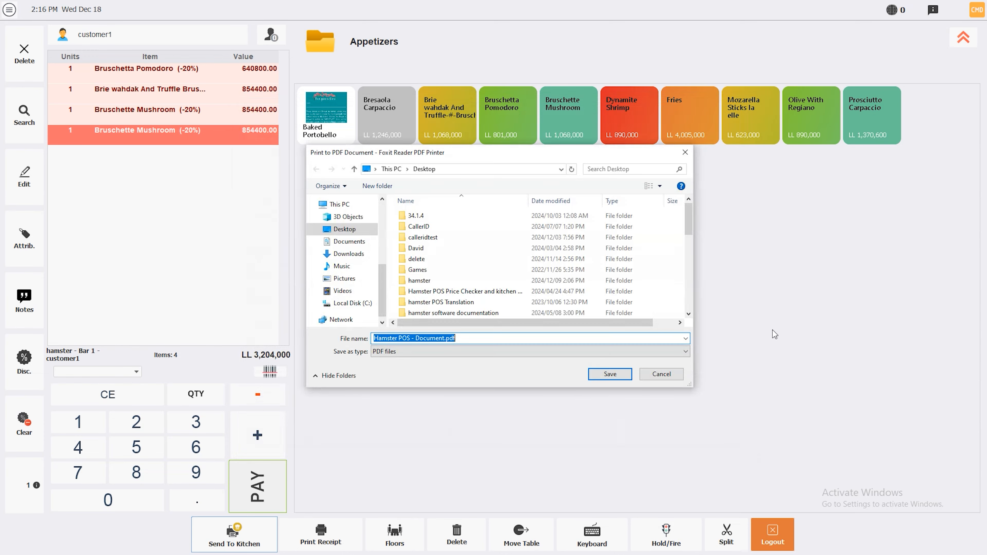
click(618, 374)
Step: Replace the existing PDF, look over the receipt in Foxit Reader, and close it
click(518, 272)
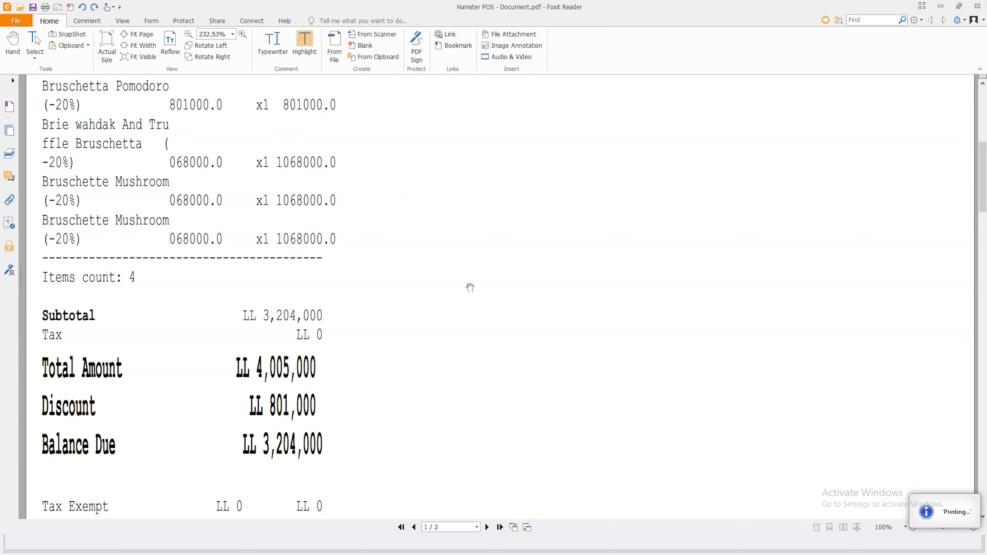
scroll(339, 324, down, 5)
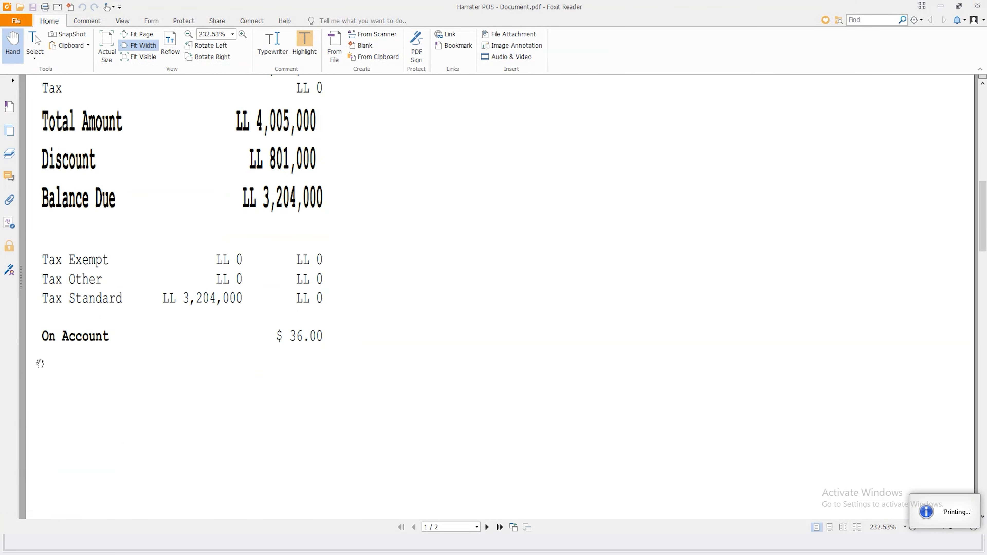
scroll(216, 307, up, 3)
scroll(216, 307, up, 8)
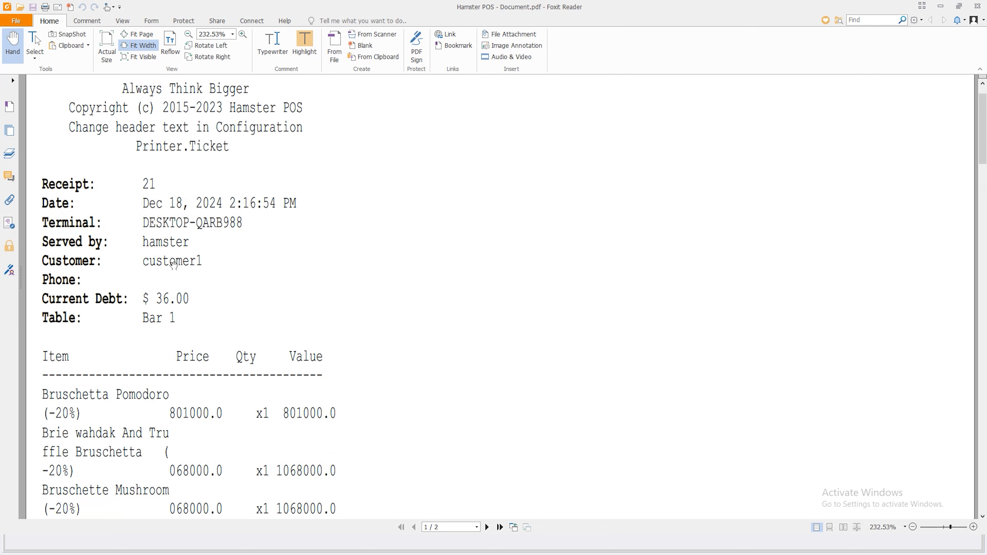
scroll(139, 269, down, 2)
click(977, 6)
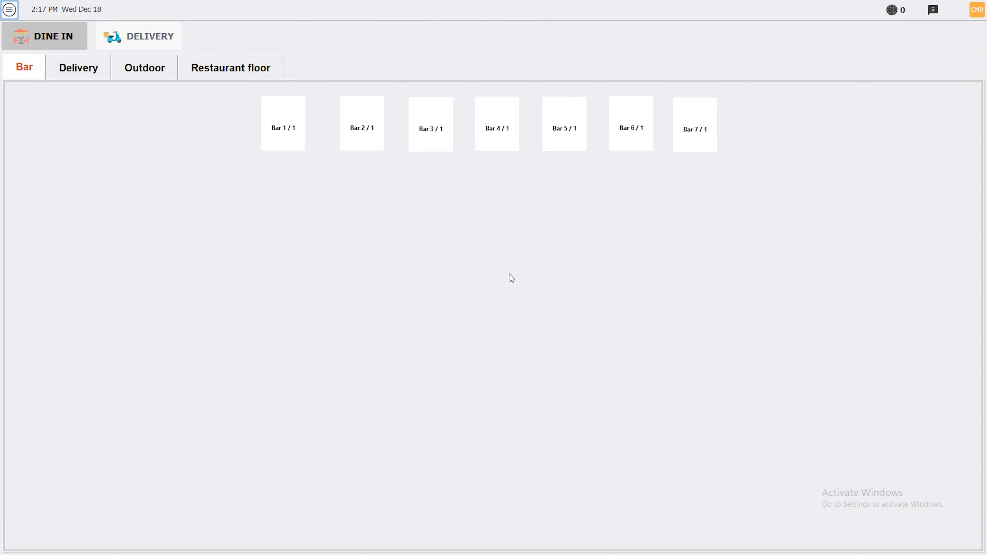
Step: Open a new Bar 1 ticket with 9 guests and return to the floor plan
click(280, 126)
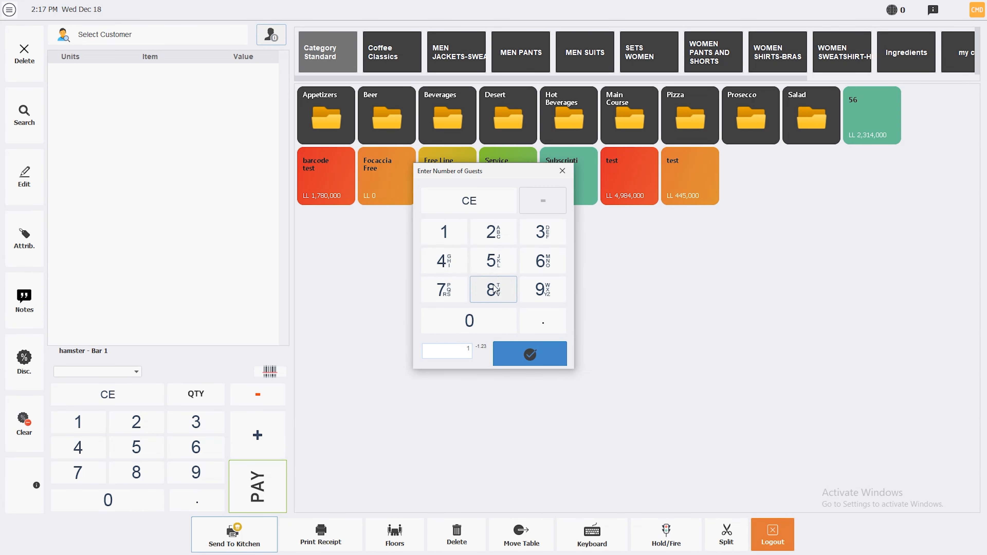
click(528, 355)
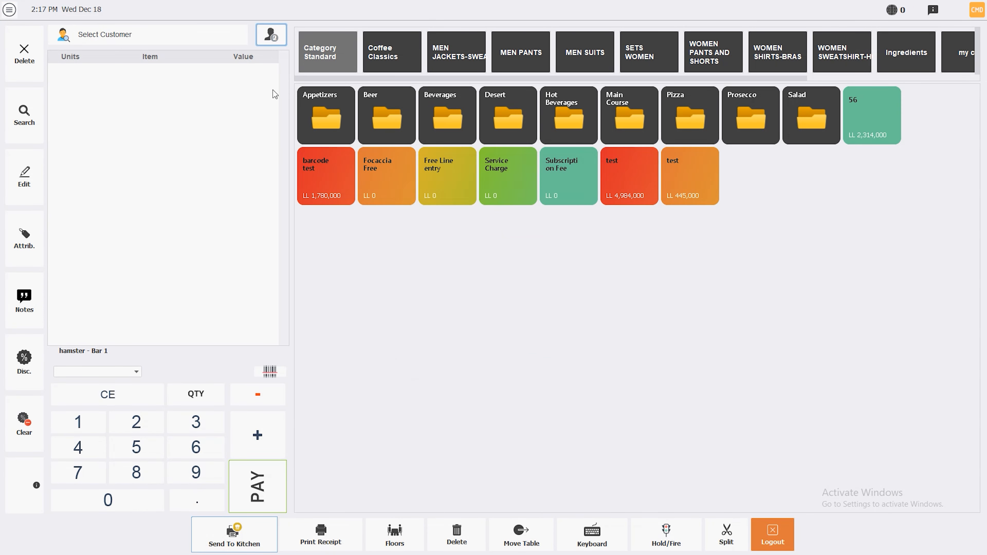
click(273, 37)
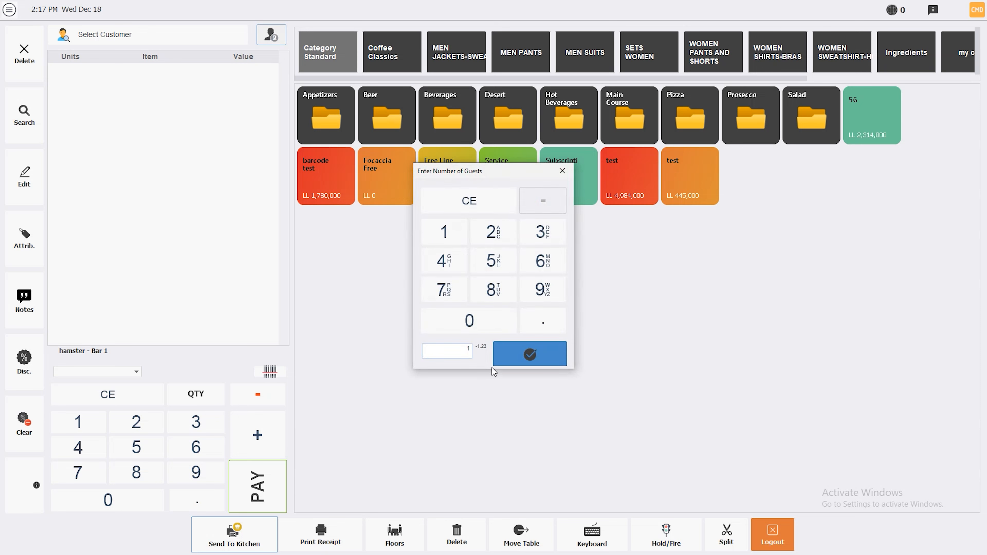
click(542, 289)
click(528, 354)
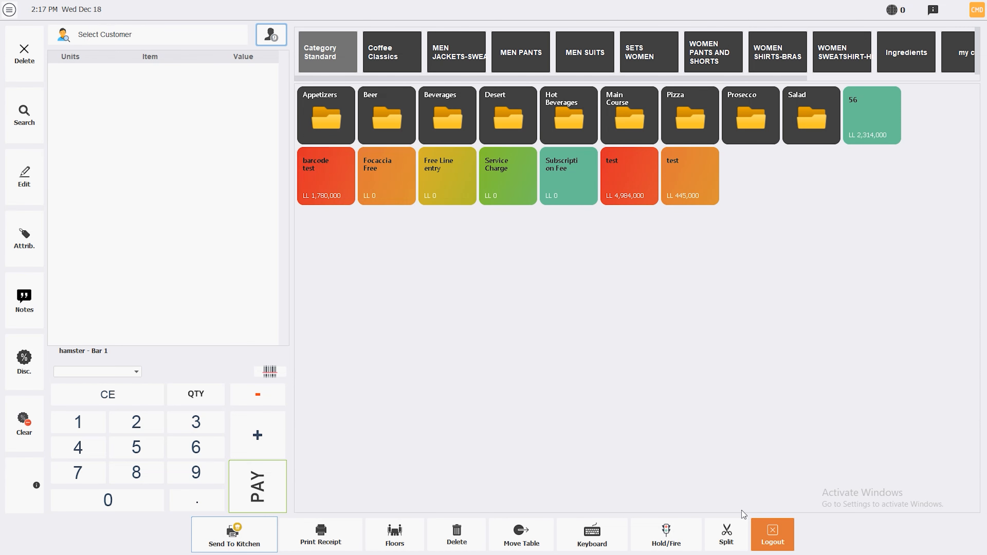
click(401, 536)
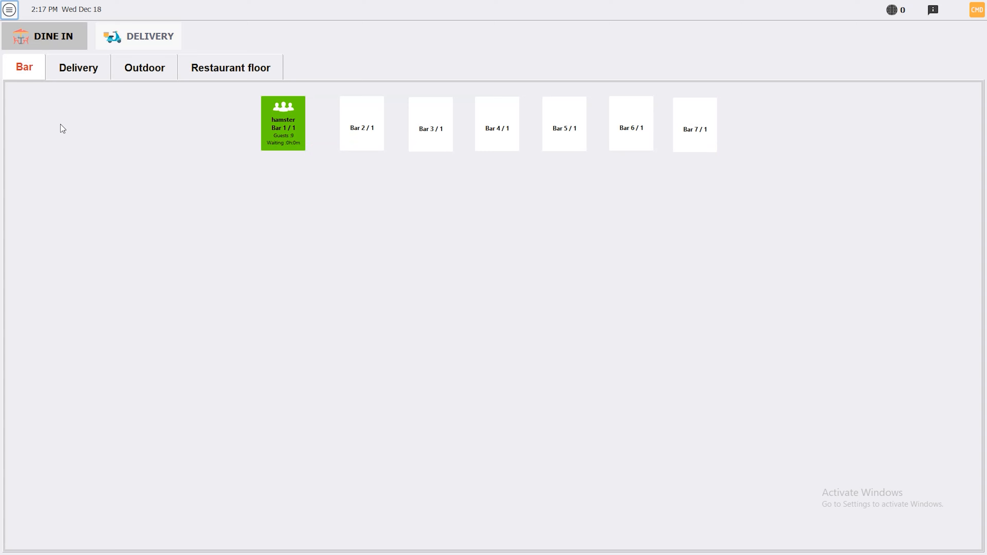